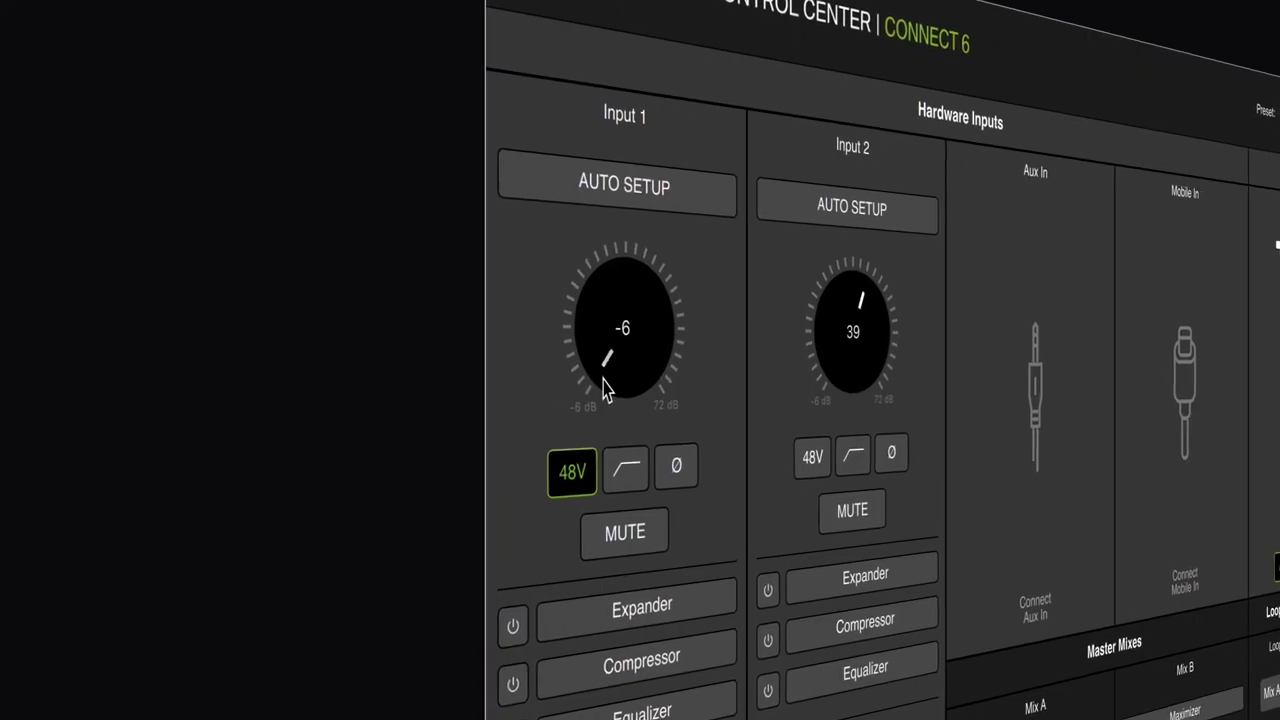
- Turn Input 1's gain knob up from -6 dB to 72 dB
left_click_drag(603, 380, 674, 109)
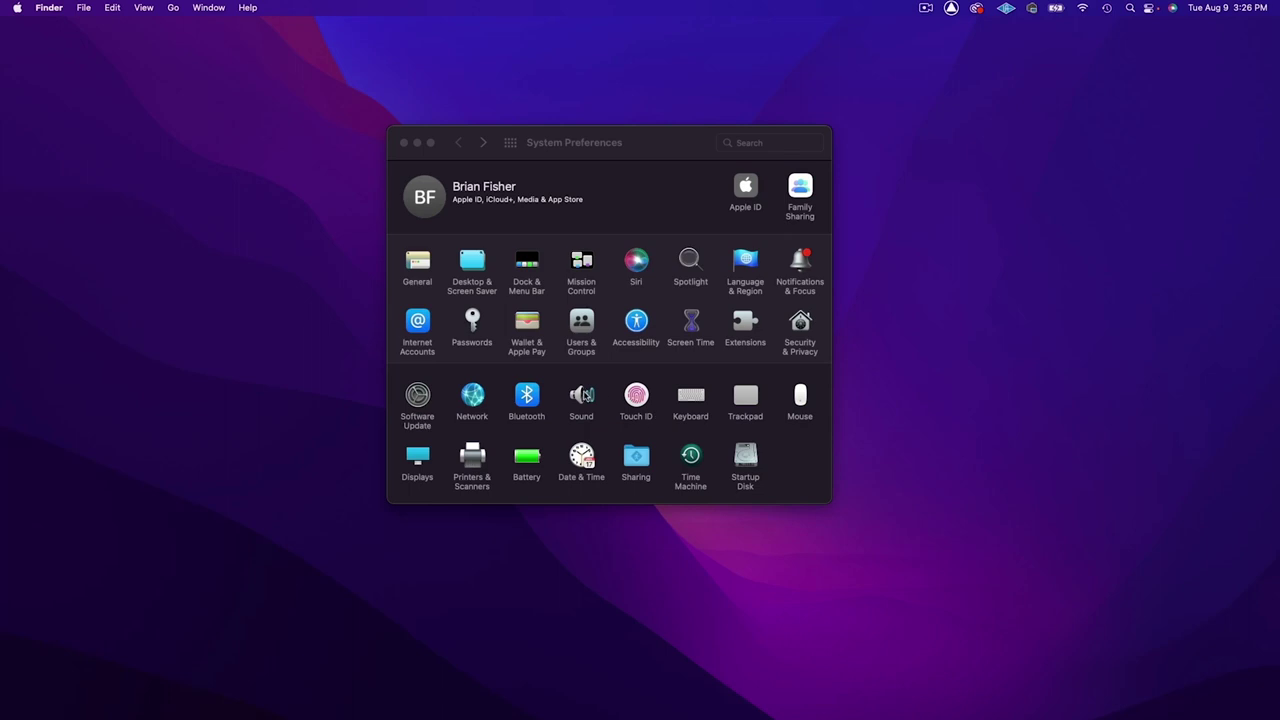
- Choose CONNECT 6 as both the Output and the Input device in Sound preferences
left_click(584, 396)
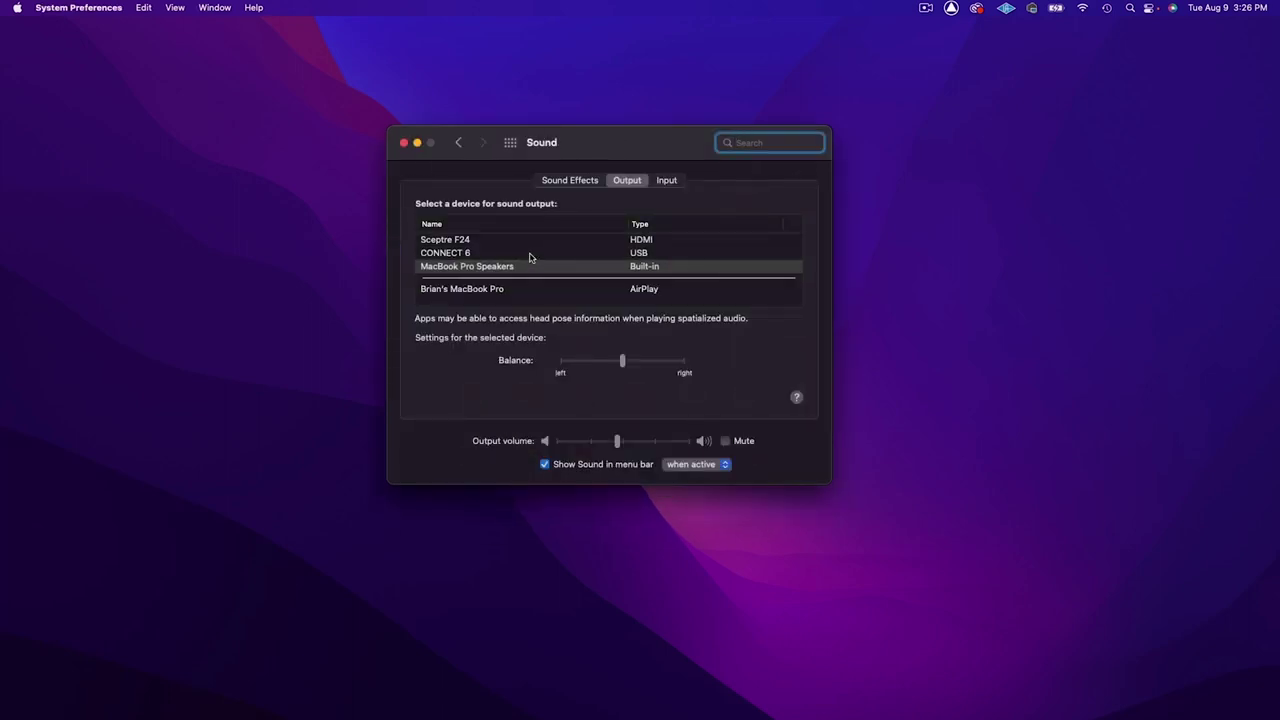
left_click(531, 254)
left_click(676, 181)
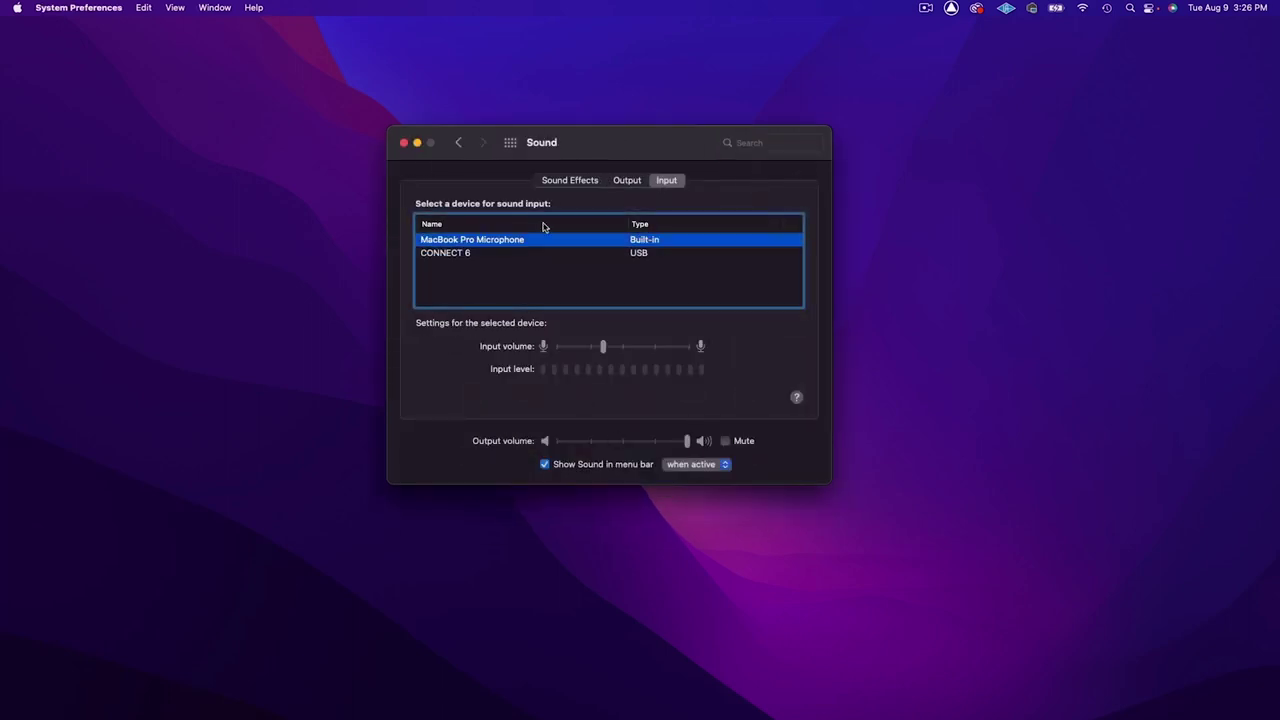
left_click(513, 254)
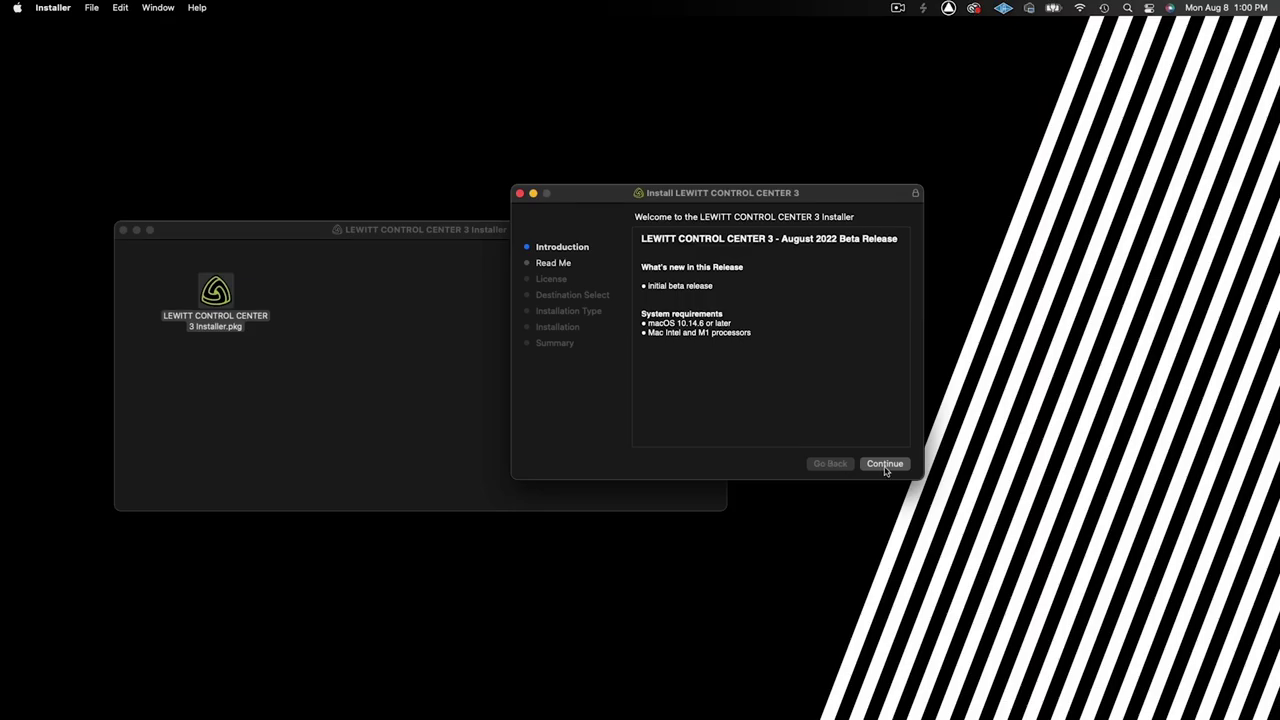
- Continue past the introduction, accept the license, and authorize the install with the account password
left_click(885, 467)
left_click(885, 463)
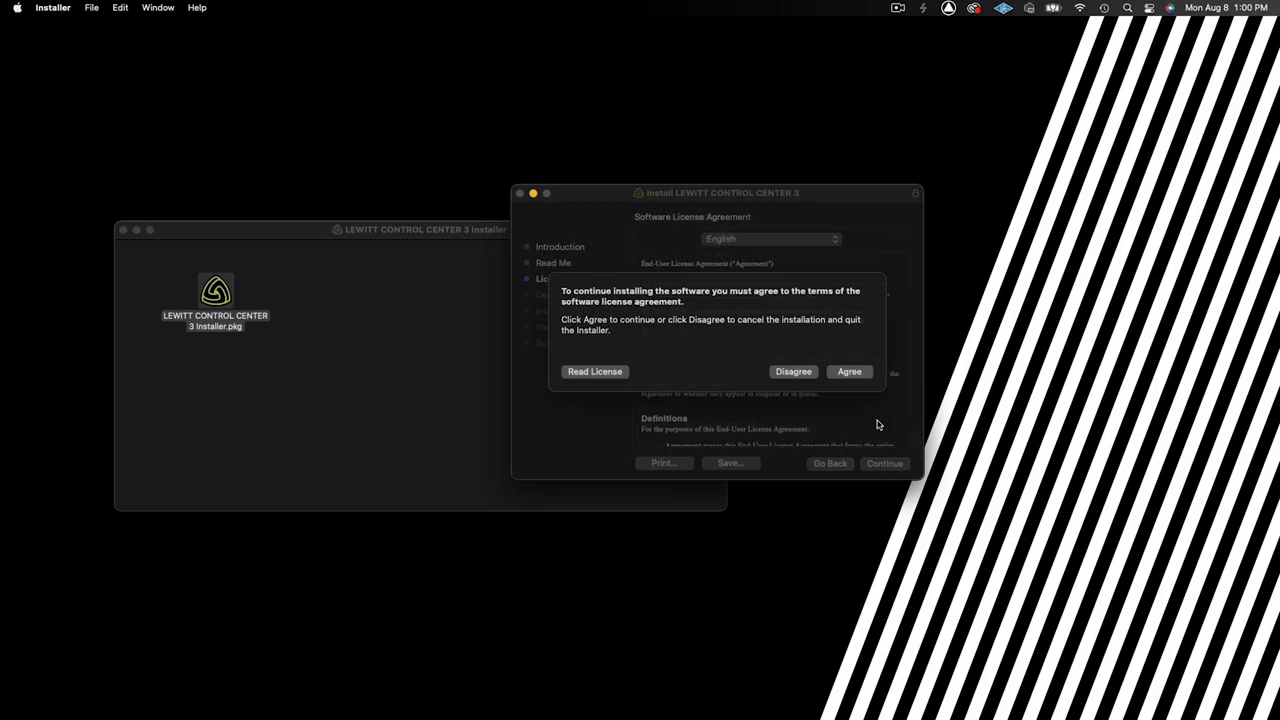
left_click(850, 372)
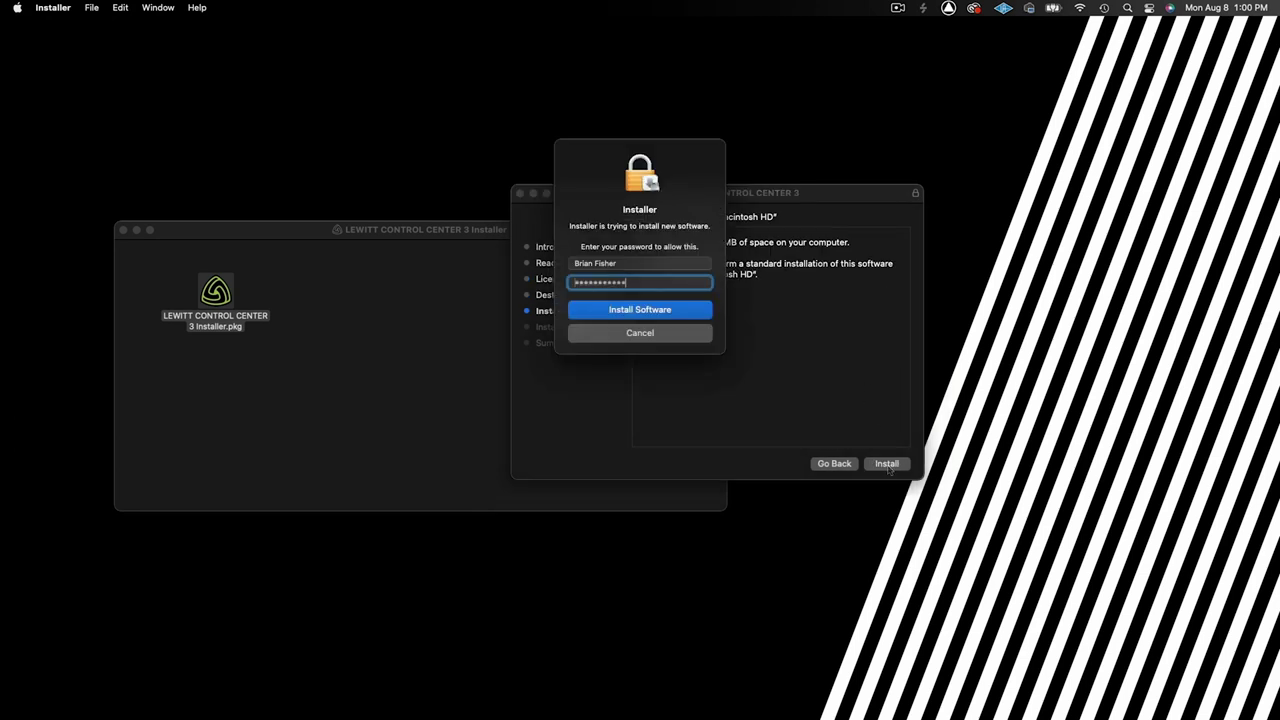
key("Return")
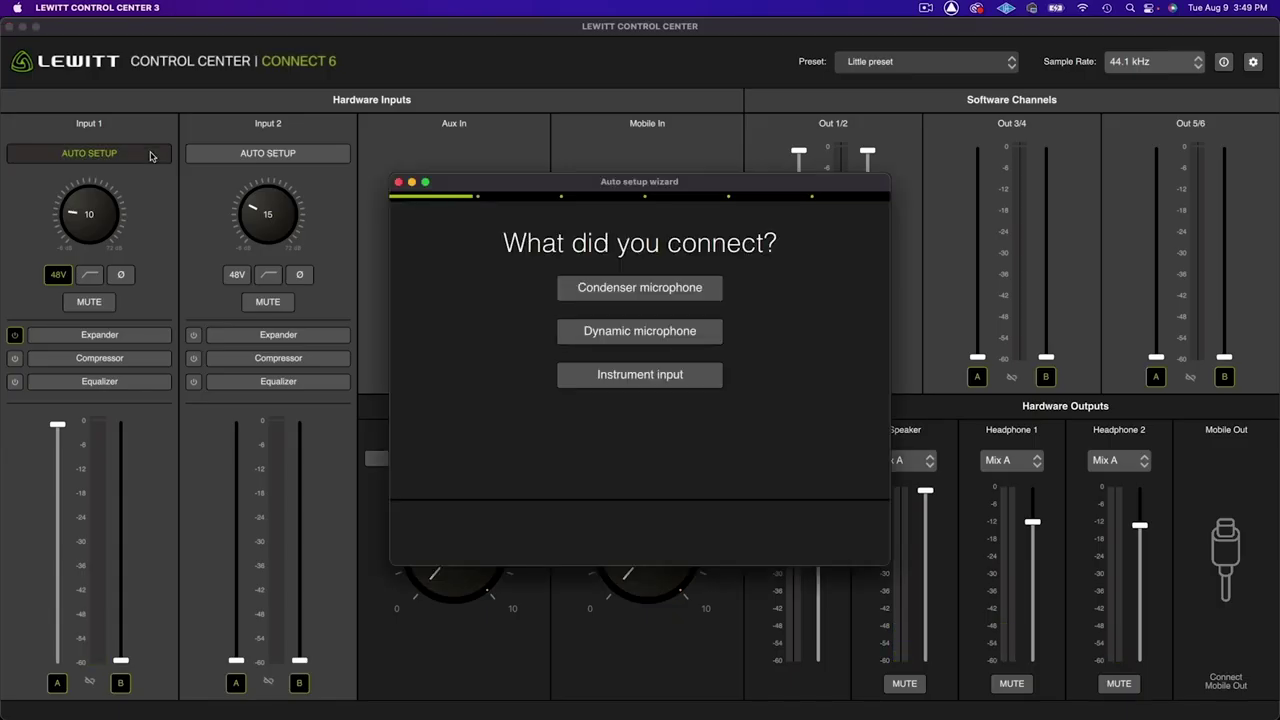
- Run Input 1's auto setup for a condenser microphone used for singing, then apply the optimised settings
left_click(634, 287)
left_click(636, 287)
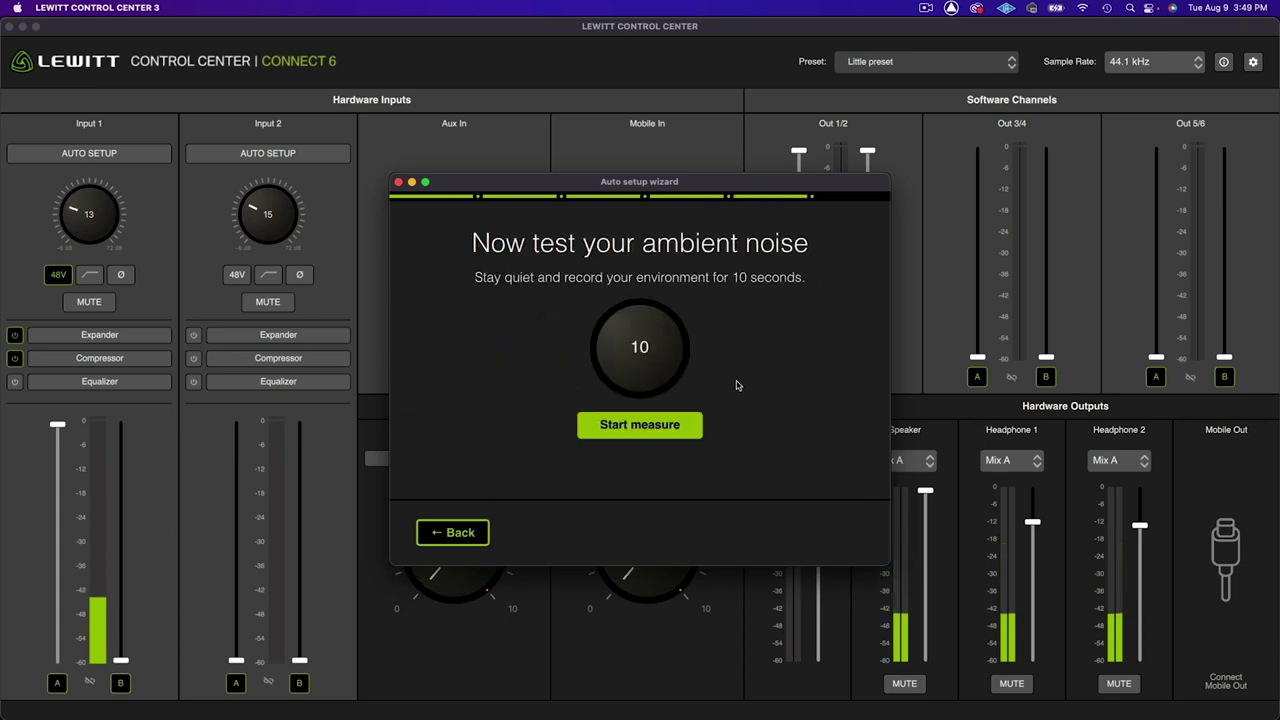
left_click(676, 427)
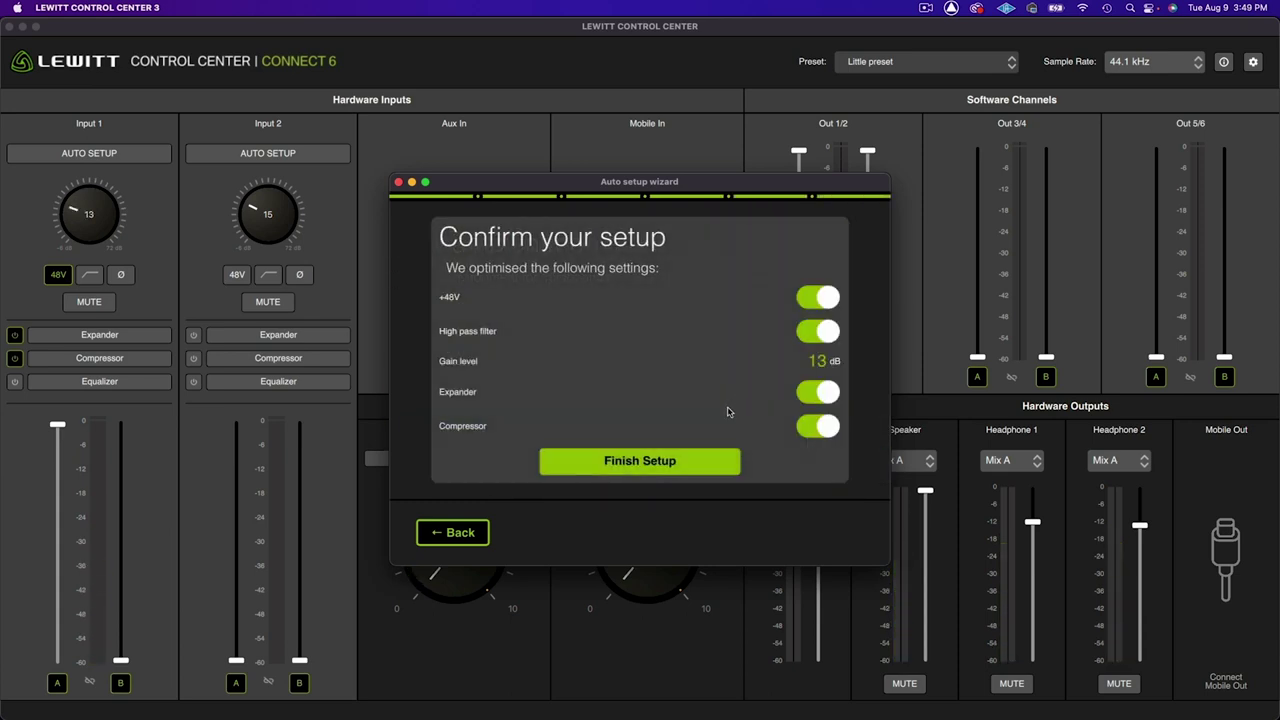
left_click(672, 462)
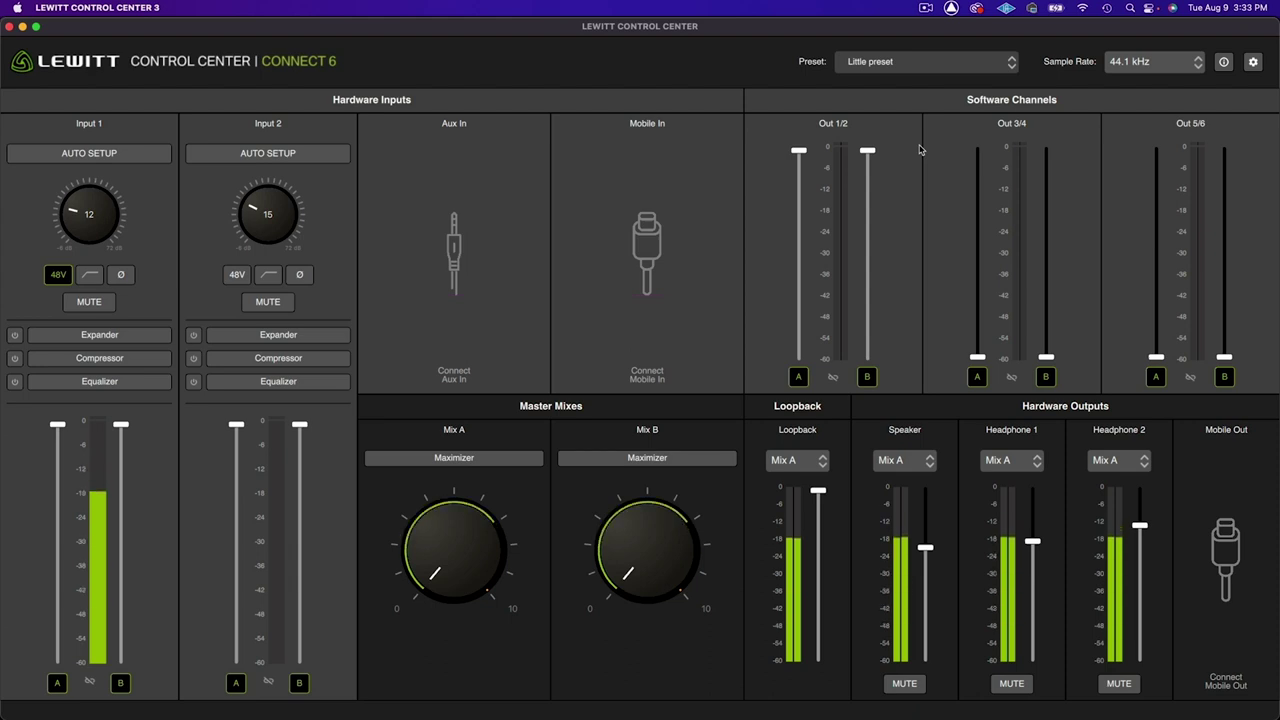
- Keep Loopback on Mix A and return Input 1's Mix A level to 0 dB
left_click(907, 462)
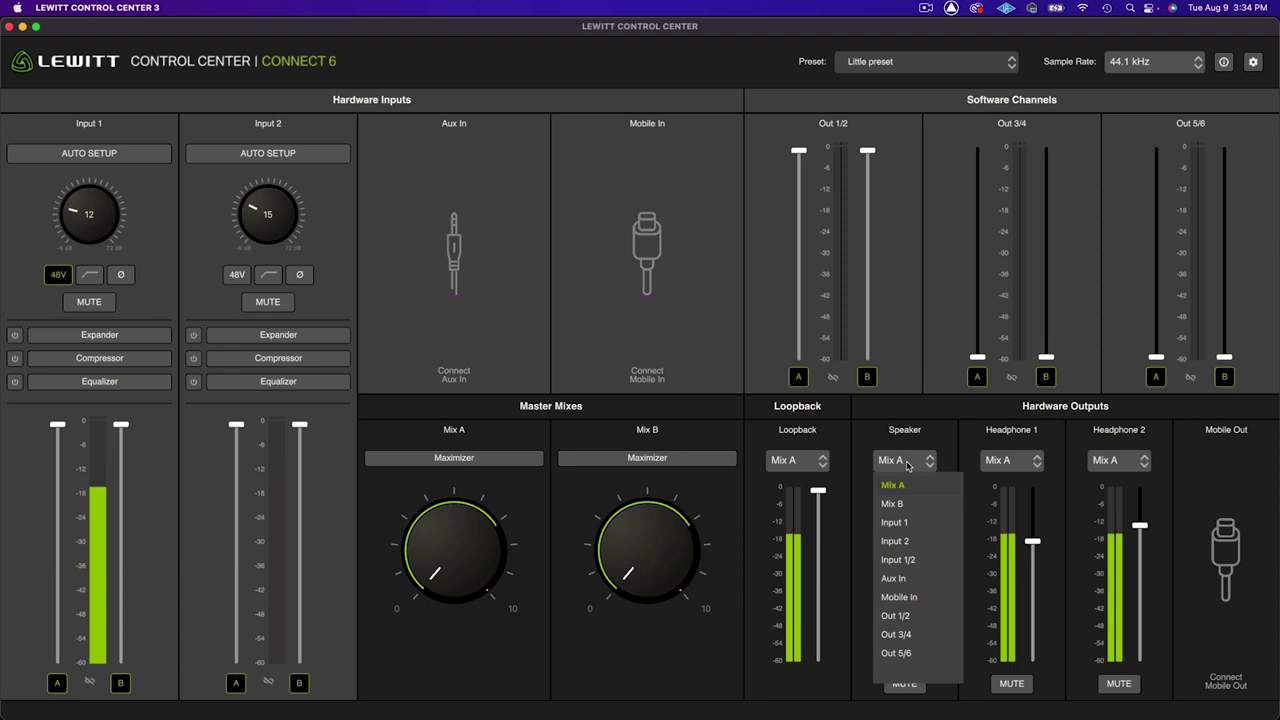
left_click(797, 466)
left_click(798, 465)
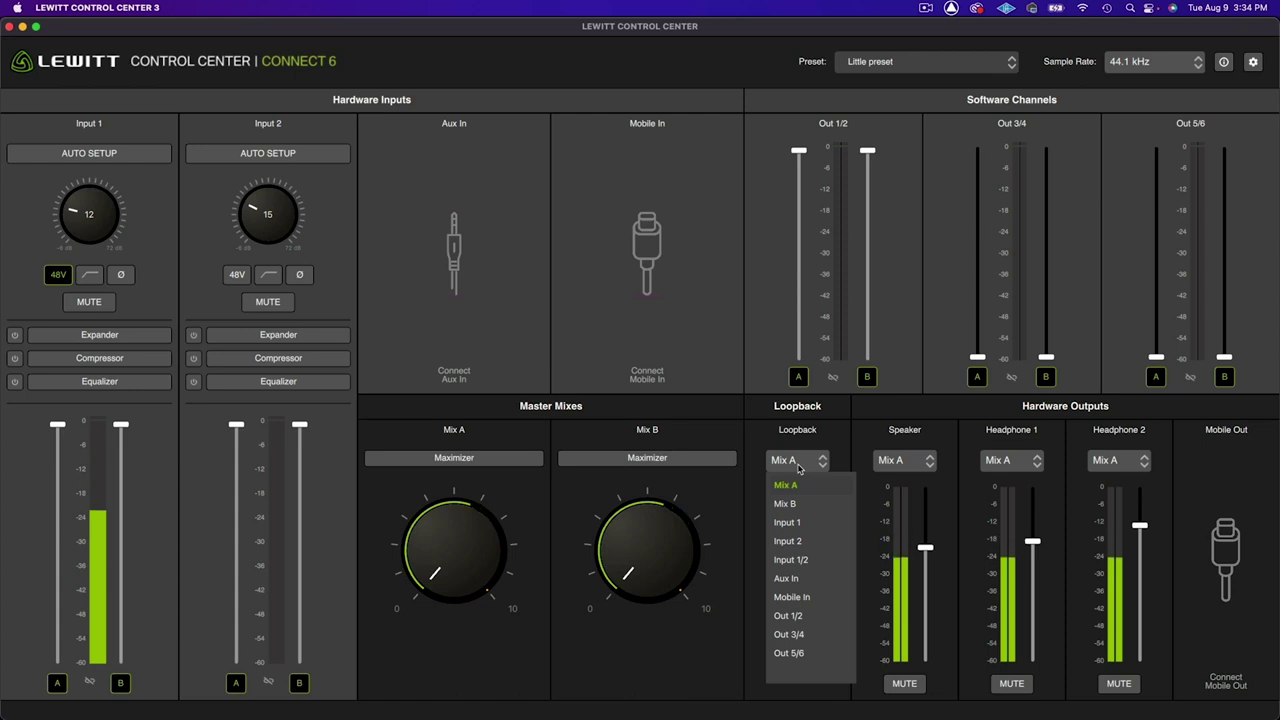
left_click(62, 426)
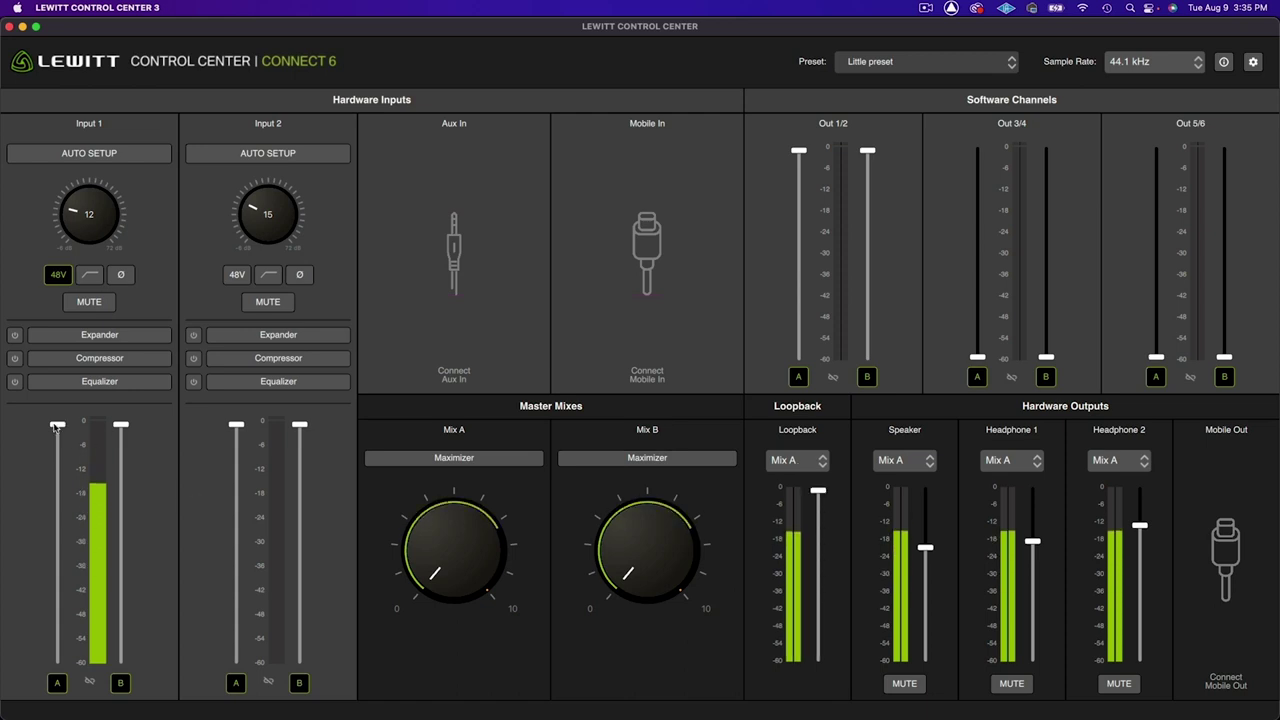
left_click_drag(61, 457, 57, 425)
- Set the Speaker output back to Mix A and turn on the Mix A Maximizer
left_click(912, 460)
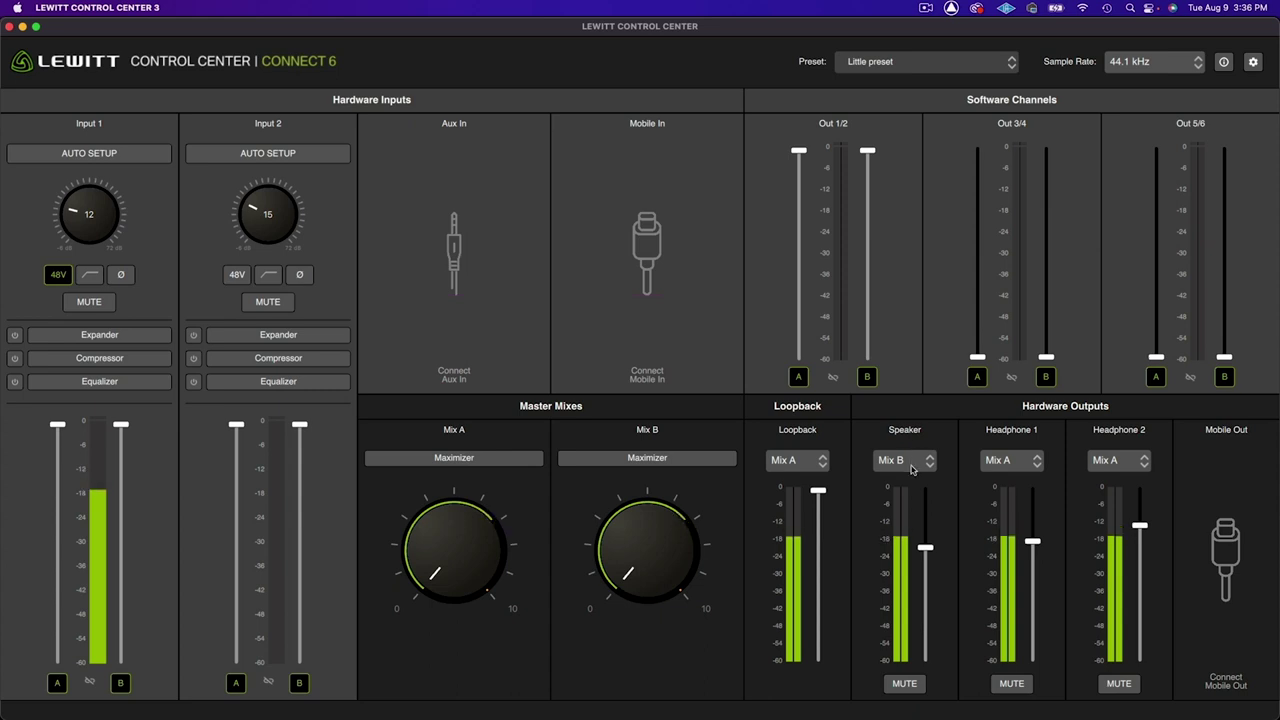
left_click(911, 466)
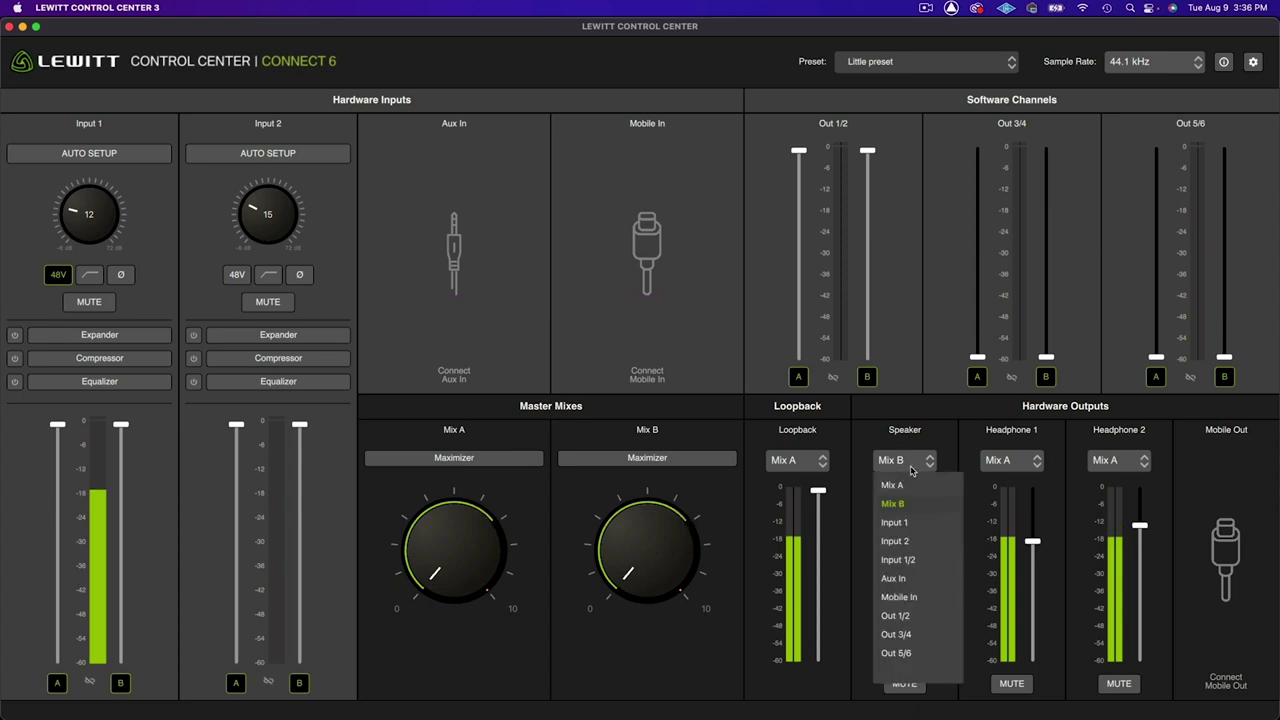
left_click(905, 485)
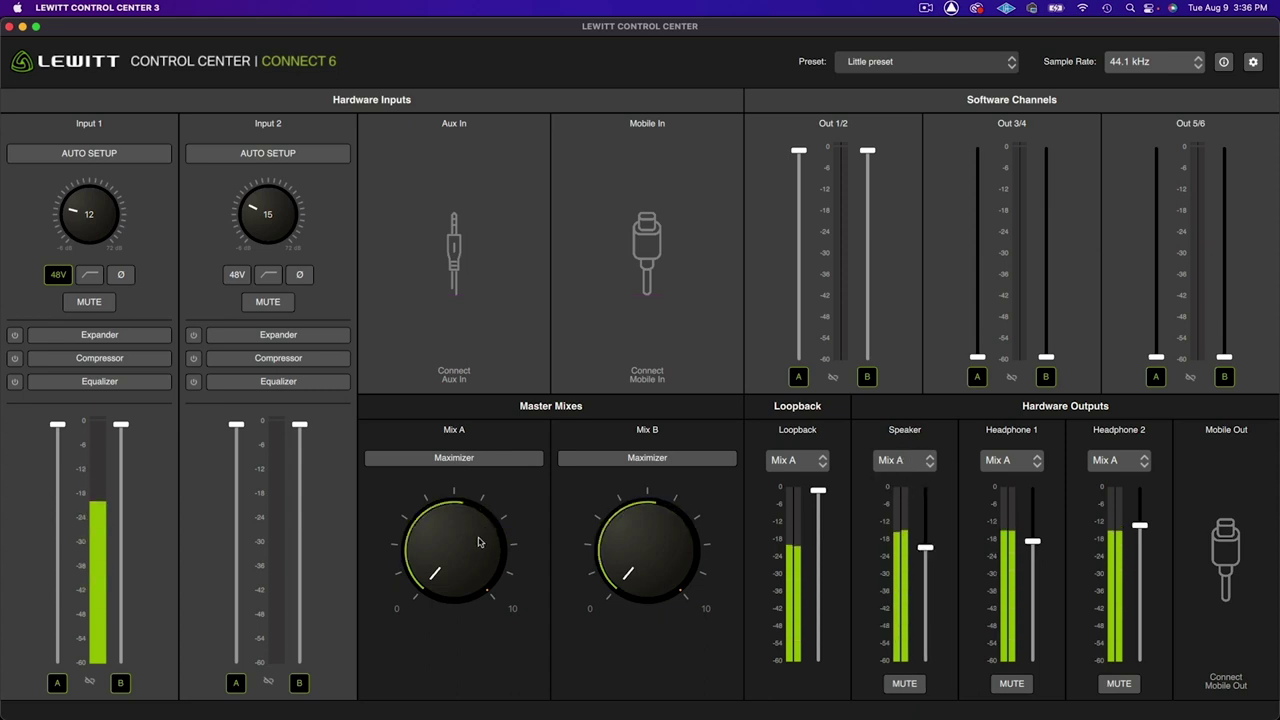
left_click(459, 463)
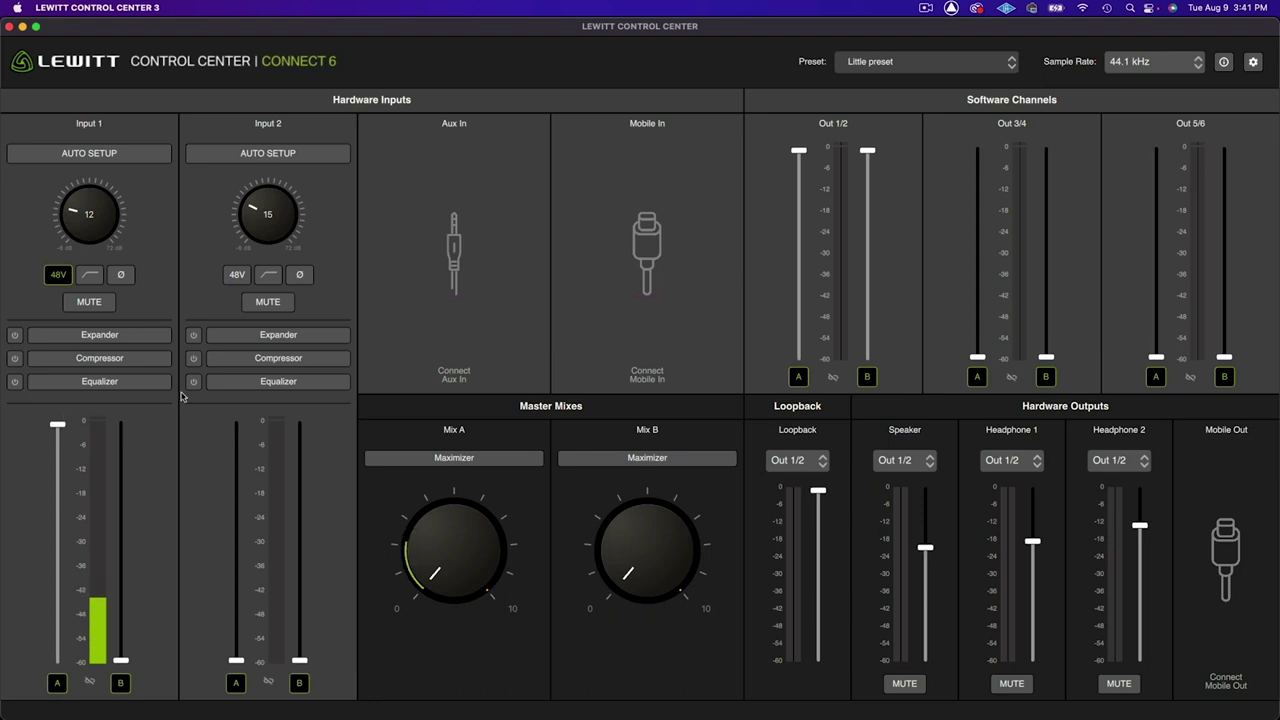
- Route Mix A to both Headphone 1 and the Speaker output
left_click(1017, 466)
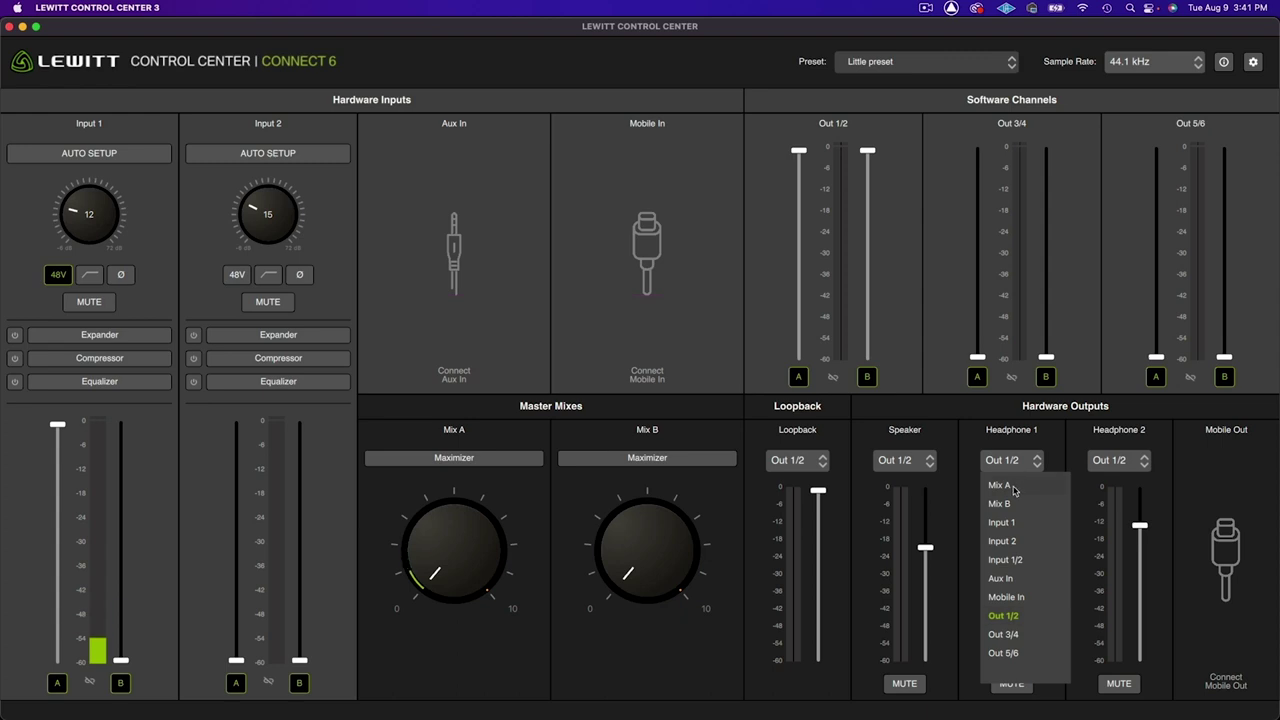
left_click(1014, 488)
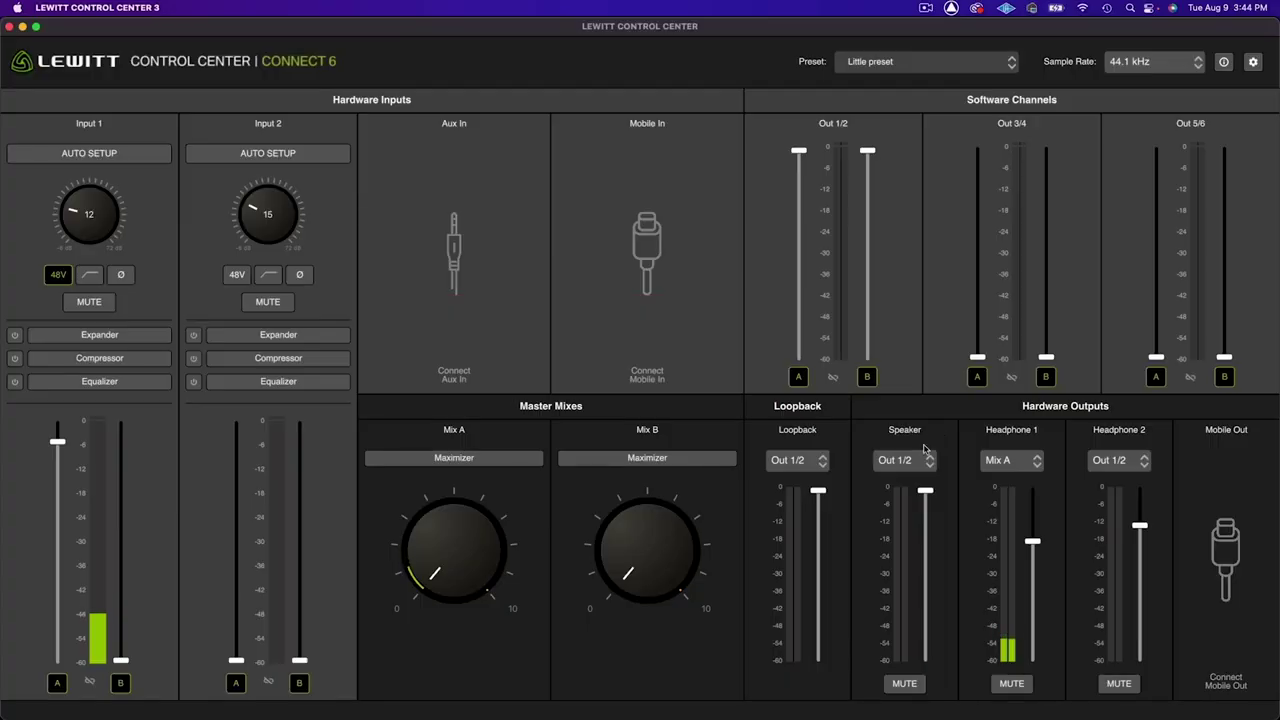
left_click(916, 461)
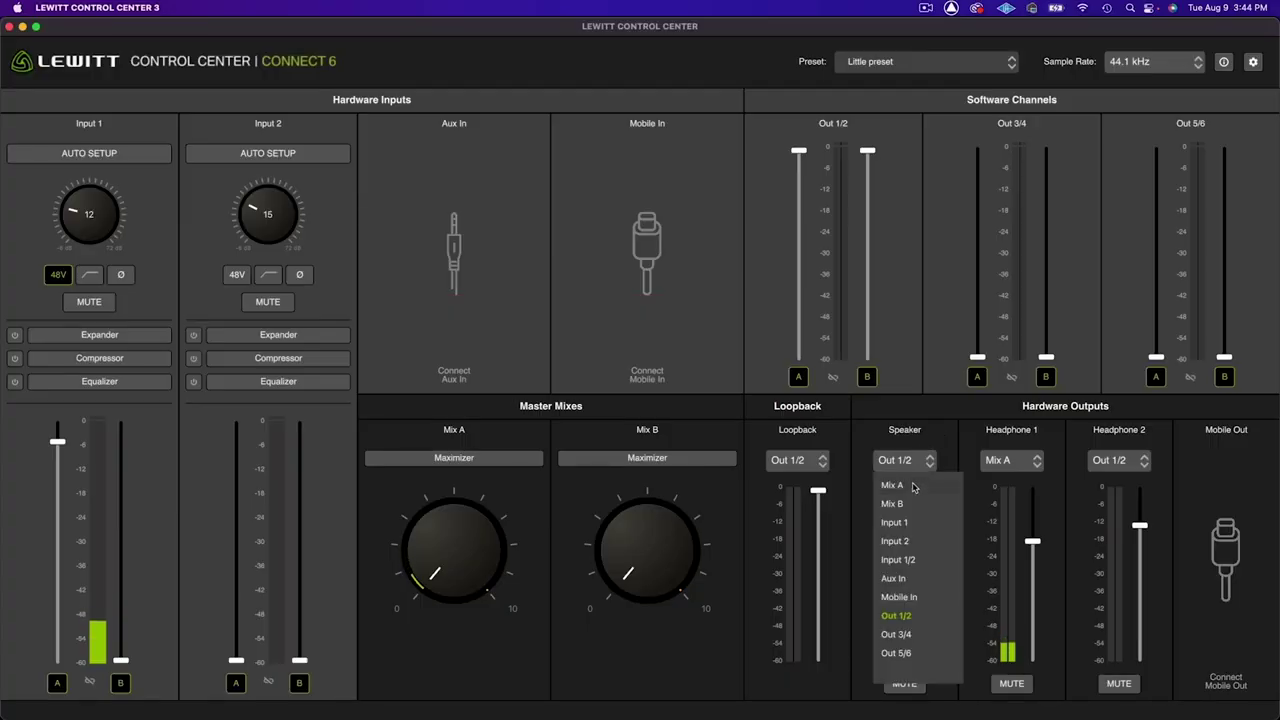
left_click(913, 486)
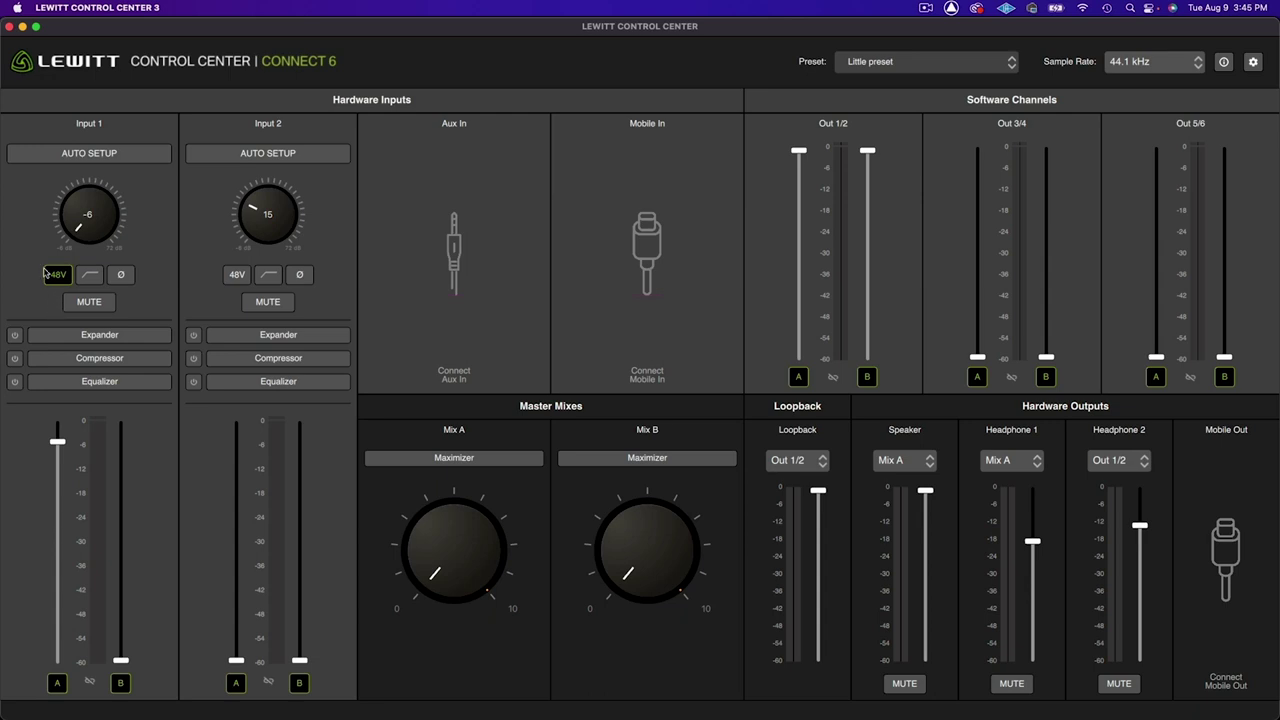
- Turn on Input 1's 48V phantom power and raise its gain to 12
left_click(47, 273)
left_click_drag(90, 214, 89, 202)
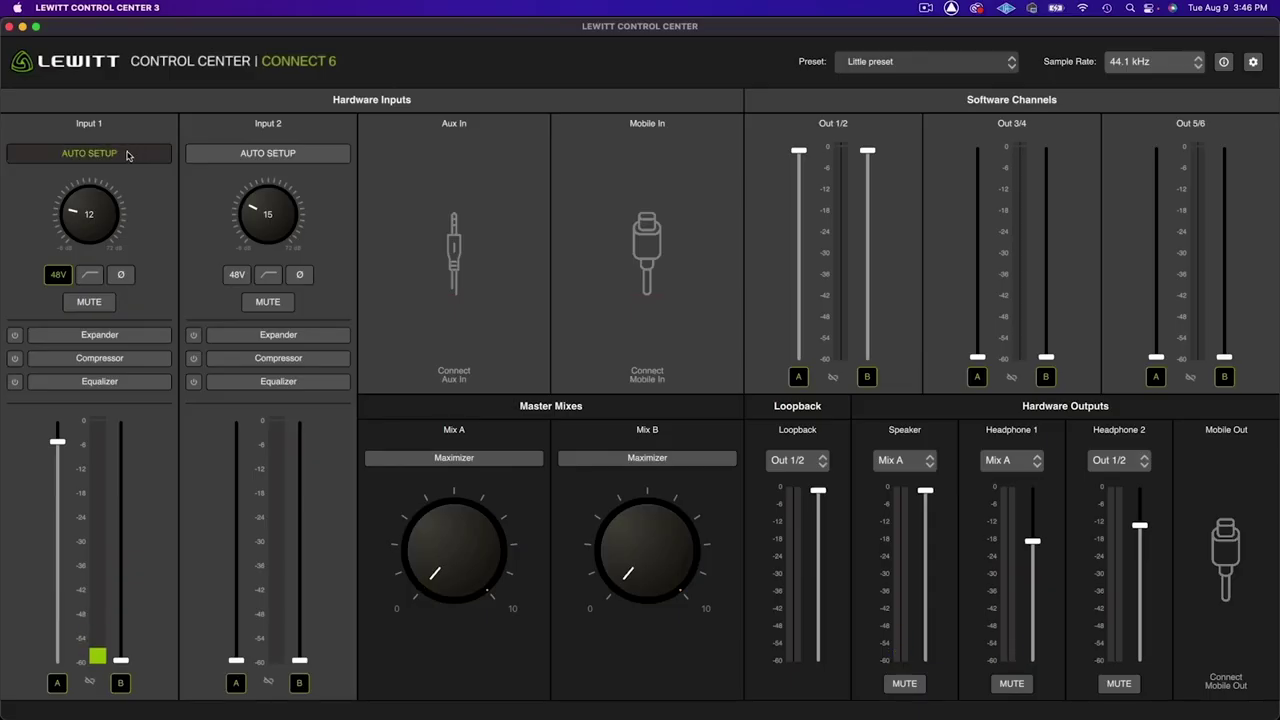
- Start Input 1's auto setup, choosing condenser microphone, singing, then live use
left_click(126, 155)
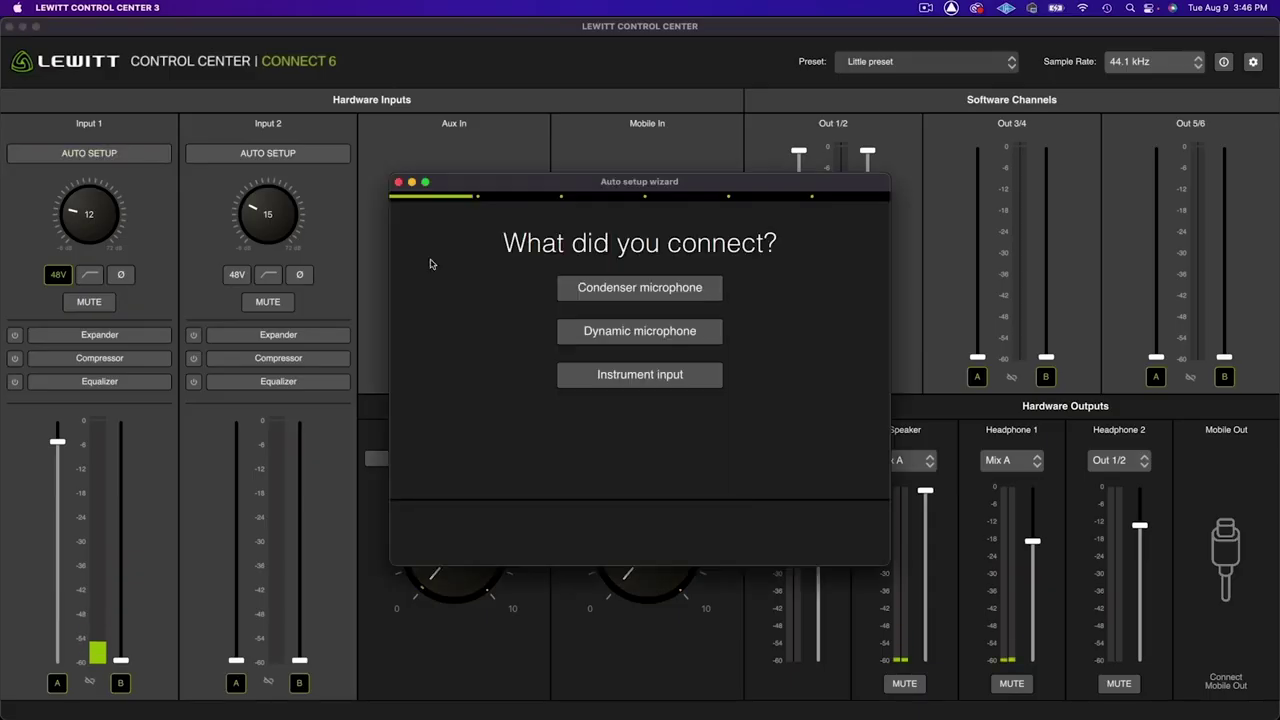
left_click(612, 290)
left_click(619, 289)
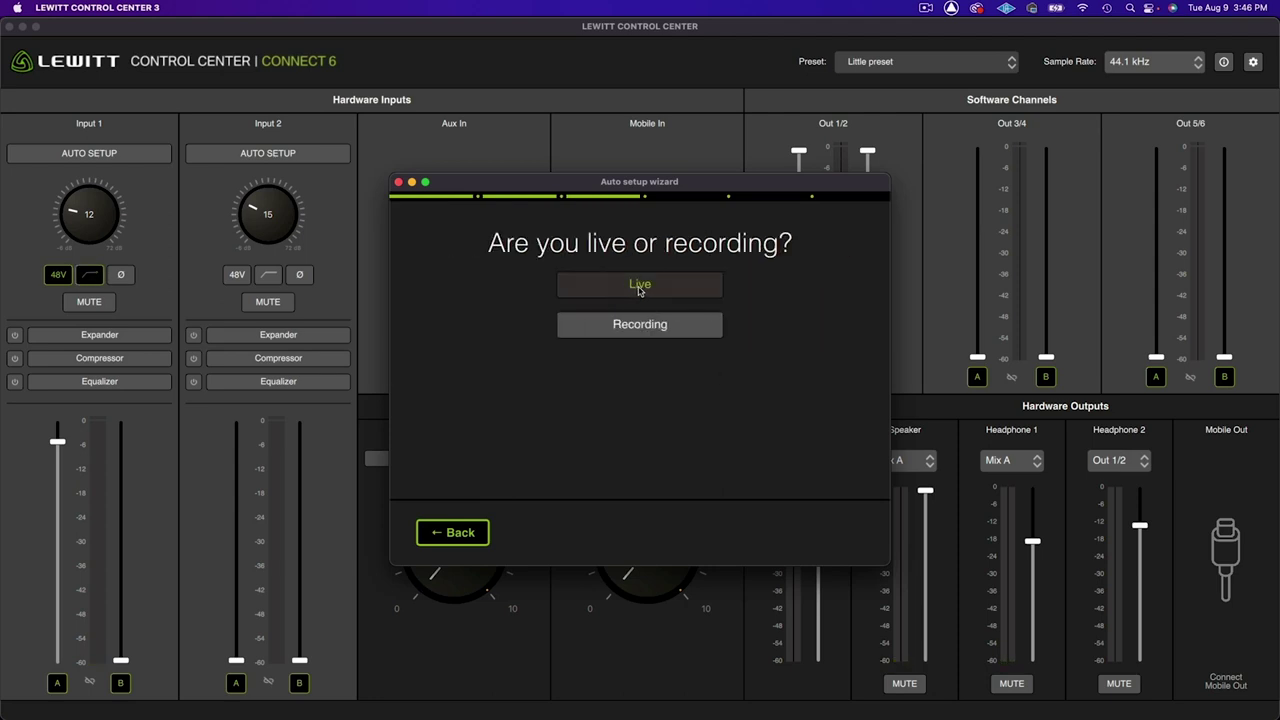
left_click(640, 287)
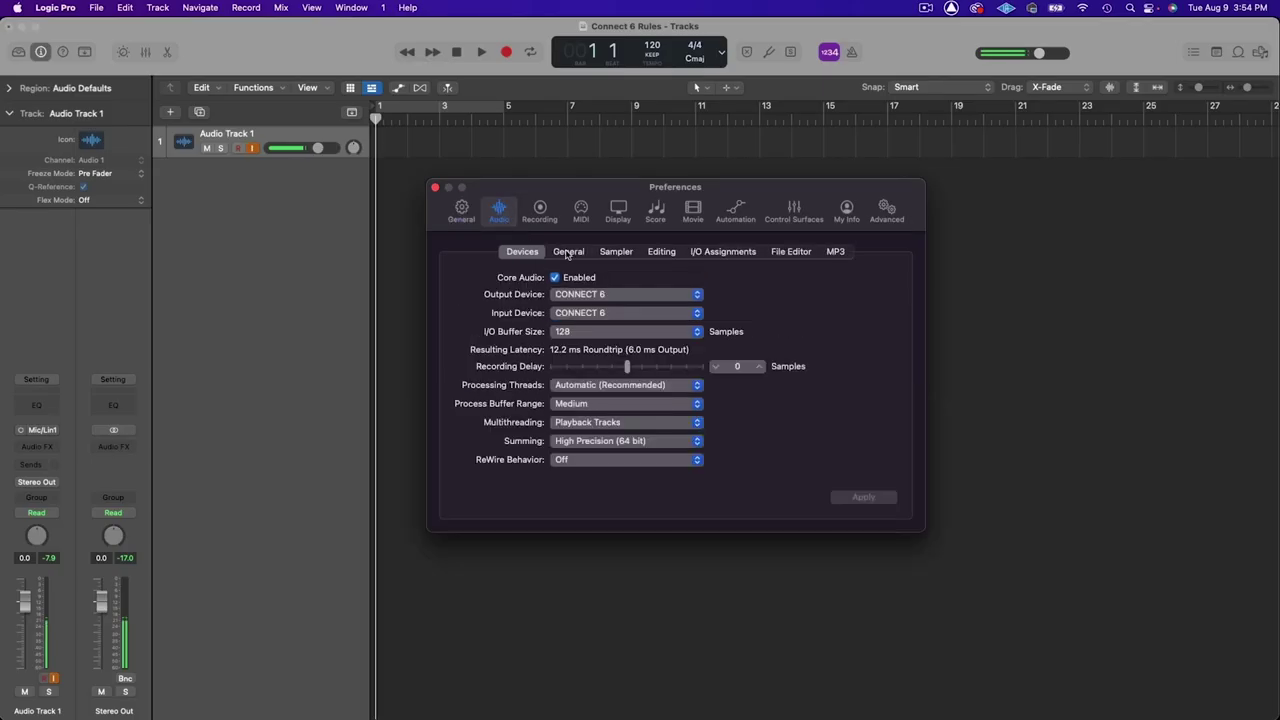
- Switch to the General settings in Logic Pro's Audio preferences
left_click(568, 252)
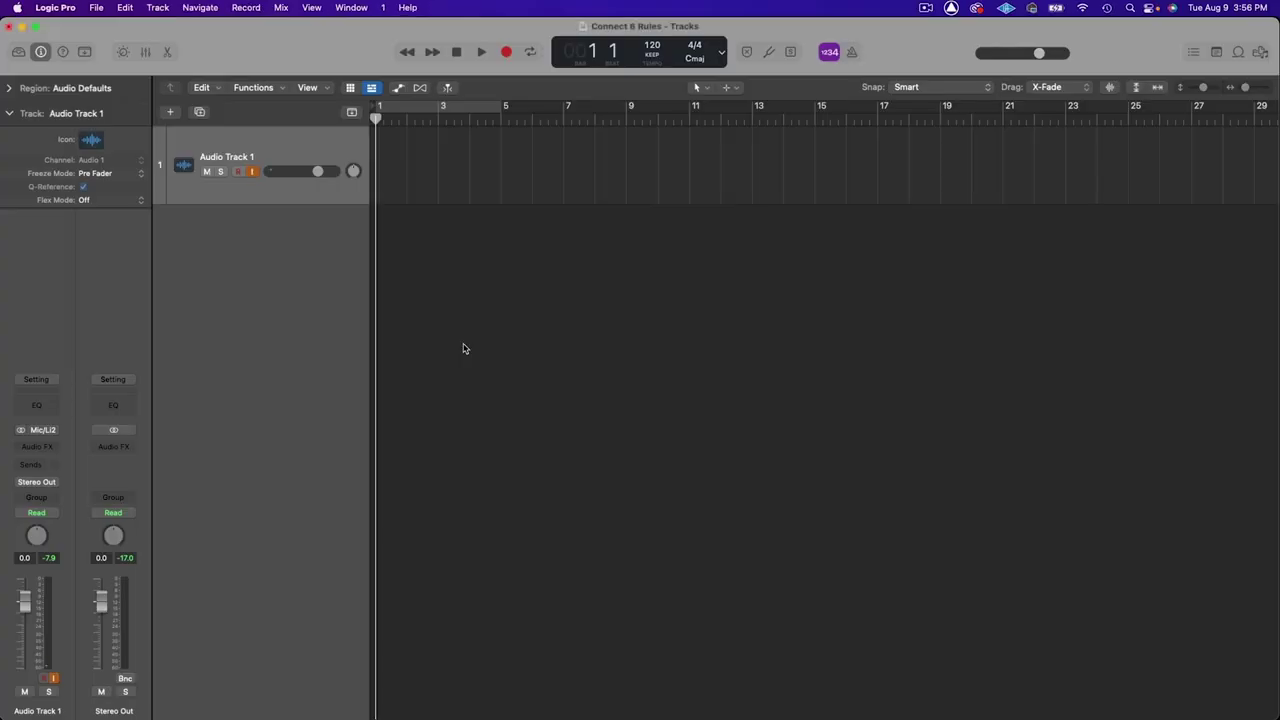
- Set Audio Track 1's input to Input 5-6 (Mobile In L/R) and start recording
left_click(52, 430)
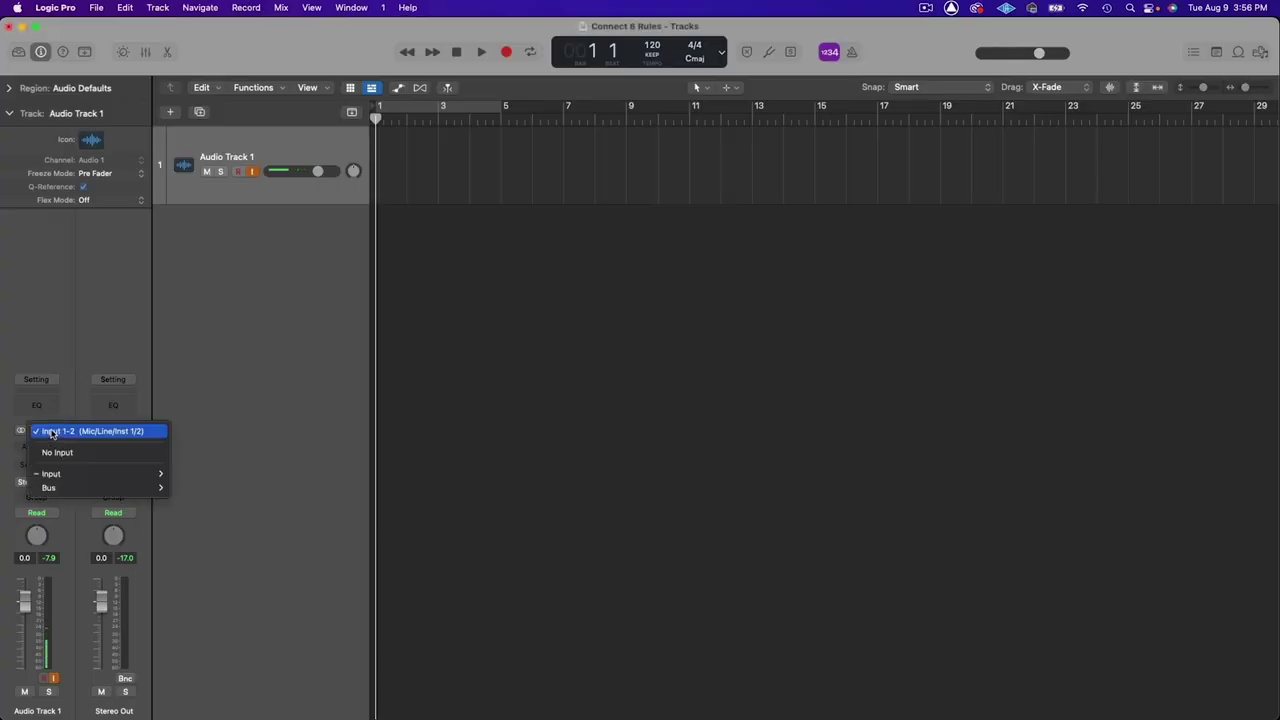
mouse_move(92, 475)
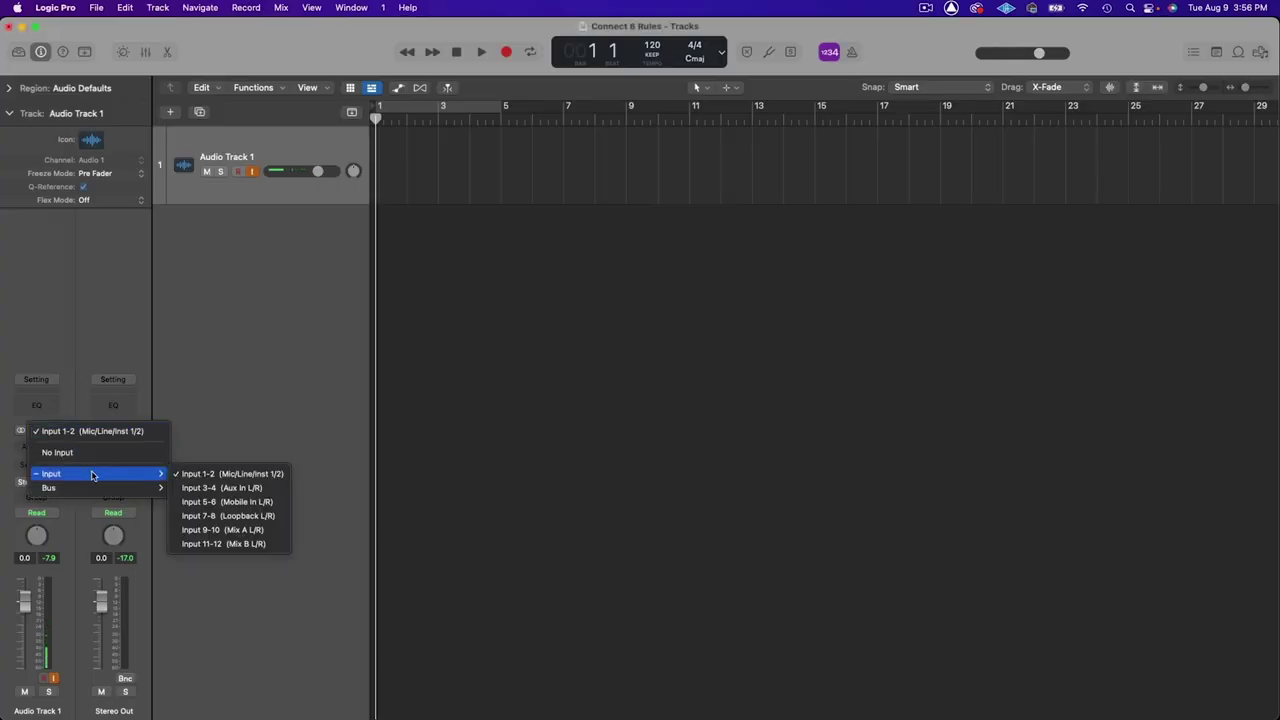
left_click(255, 503)
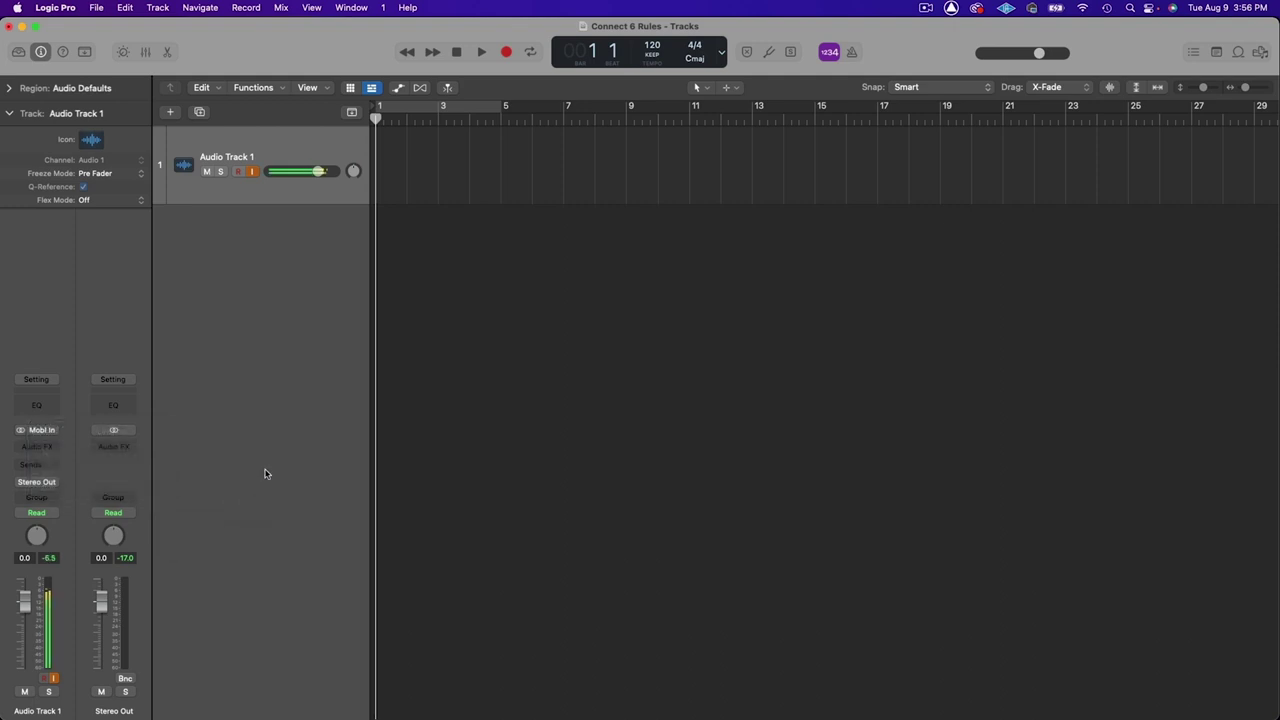
left_click(507, 52)
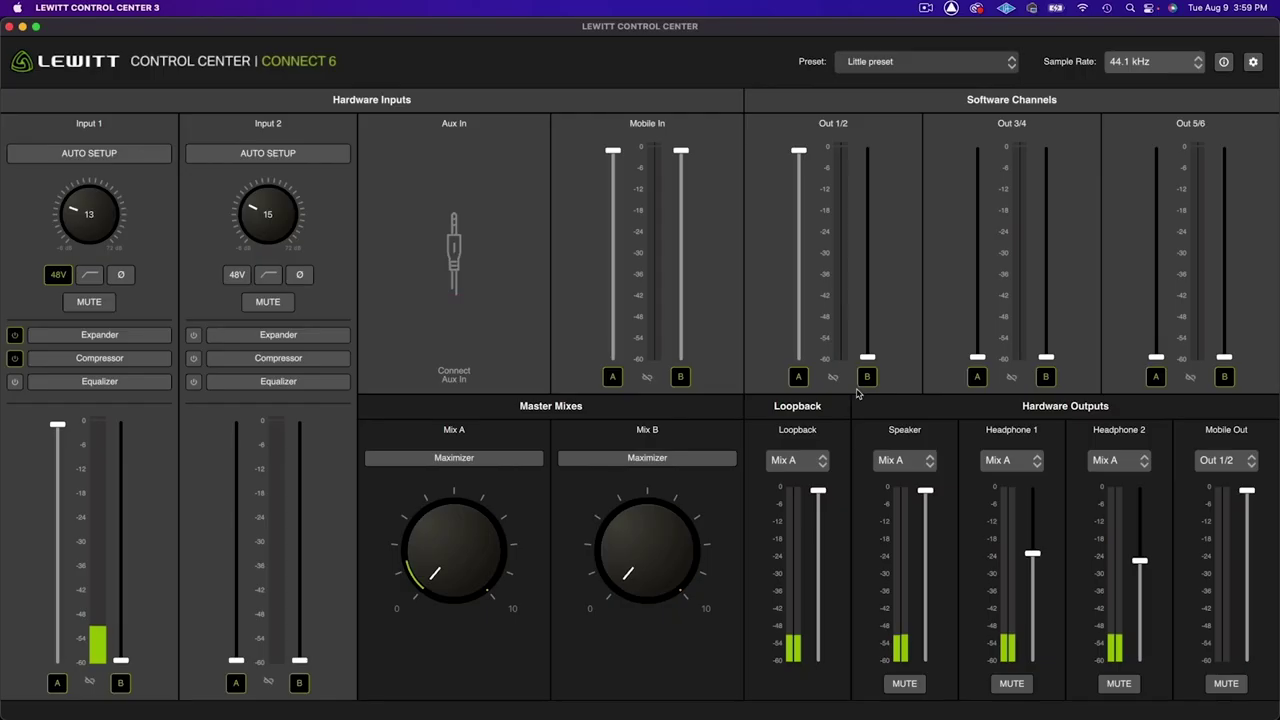
- Bring Input 1 and Out 1/2 to about -6 dB in mix A and feed Mobile Out from Mix A
left_click(1222, 462)
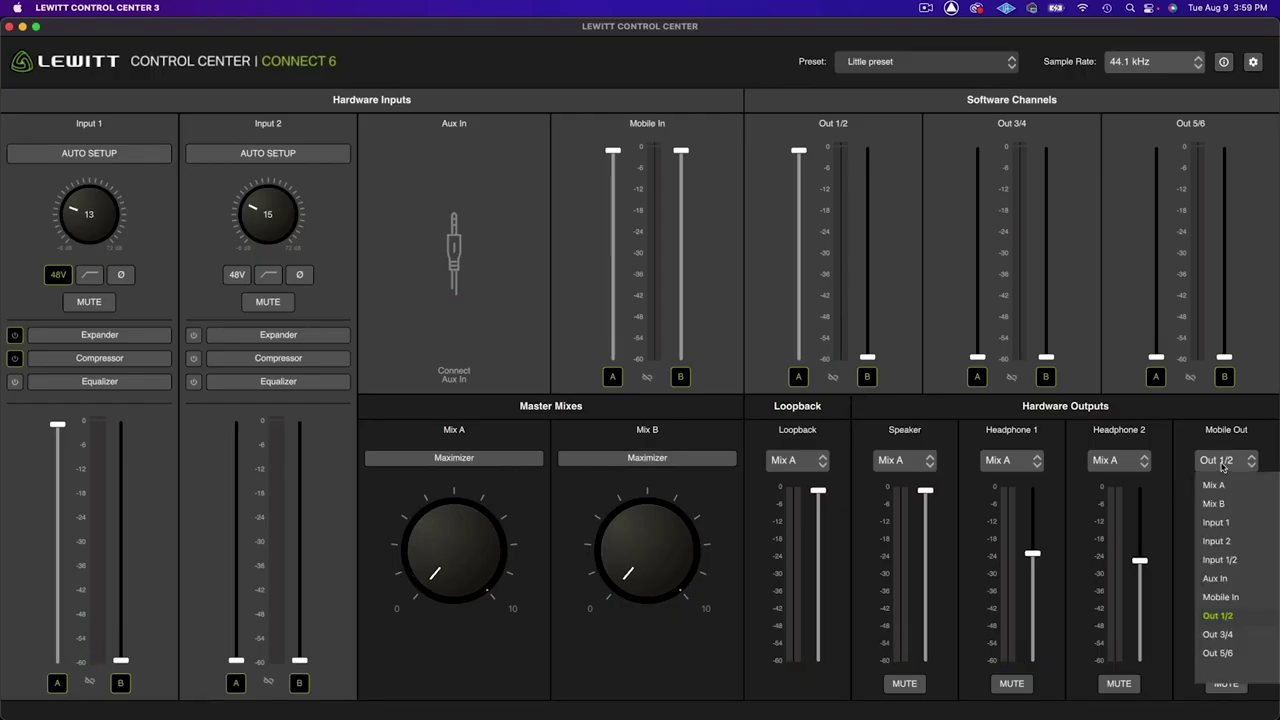
left_click(1230, 523)
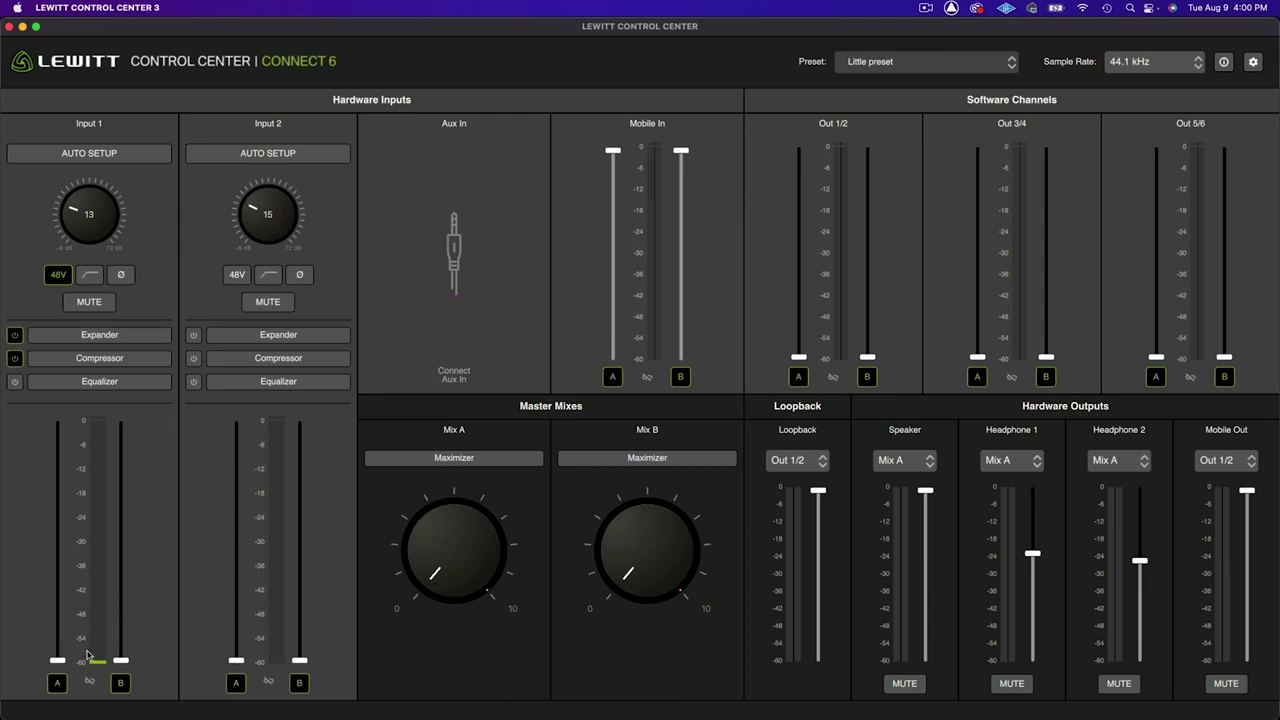
left_click_drag(59, 665, 58, 447)
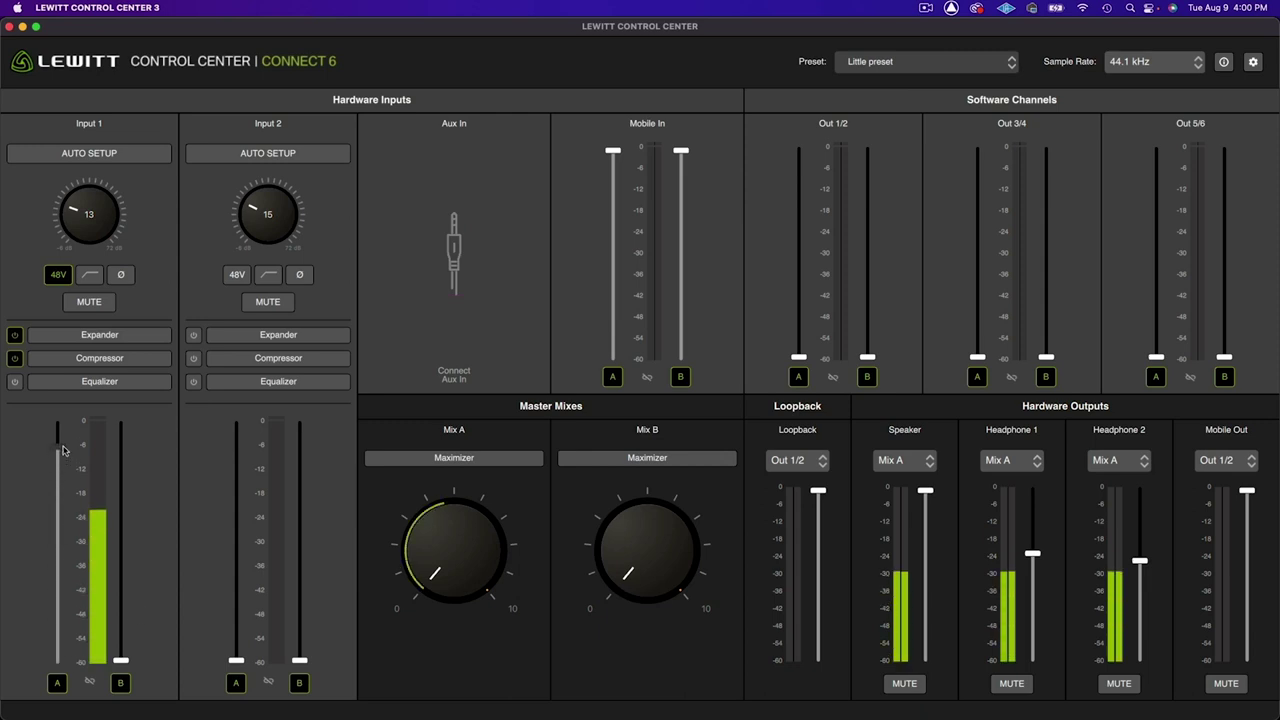
left_click_drag(806, 360, 802, 182)
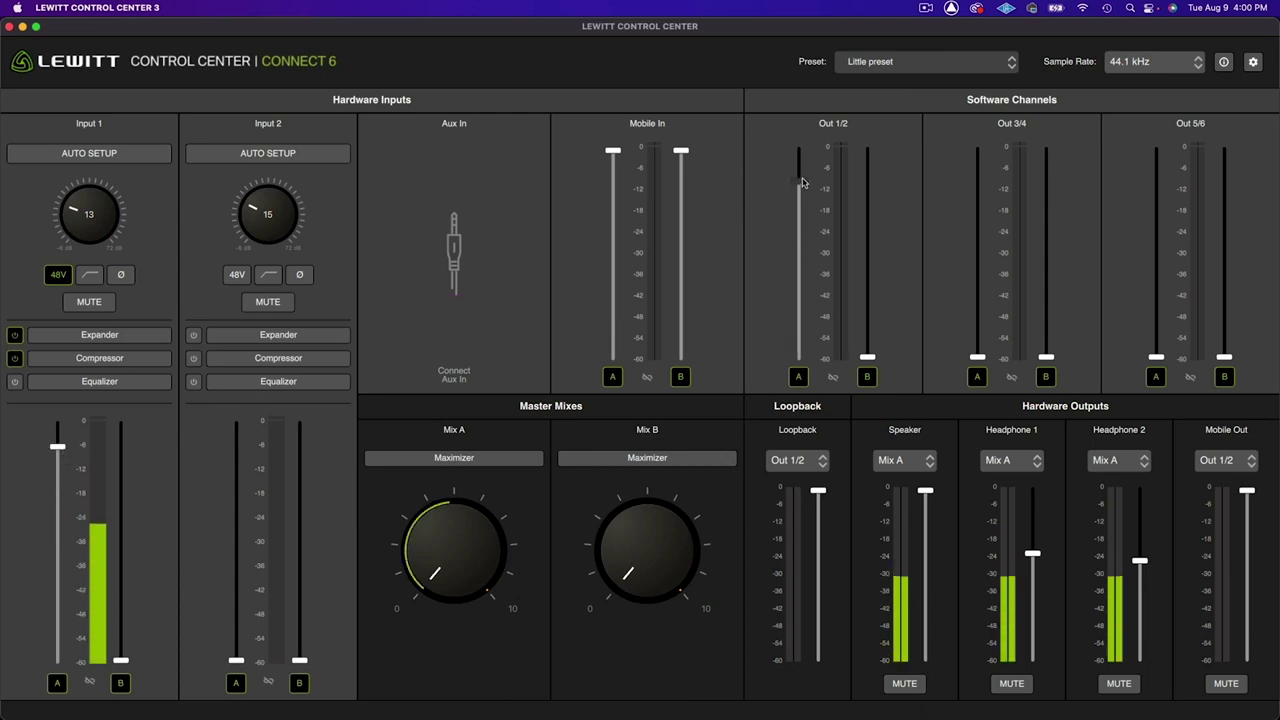
left_click(1225, 460)
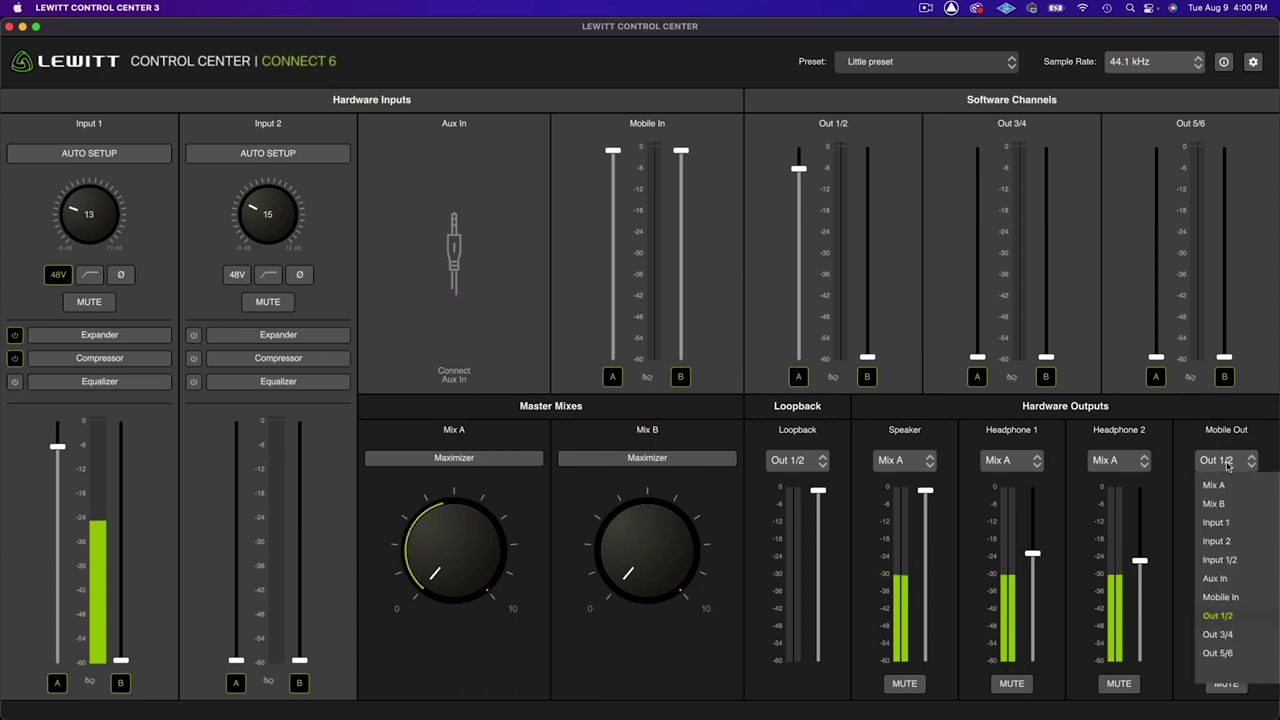
left_click(1215, 486)
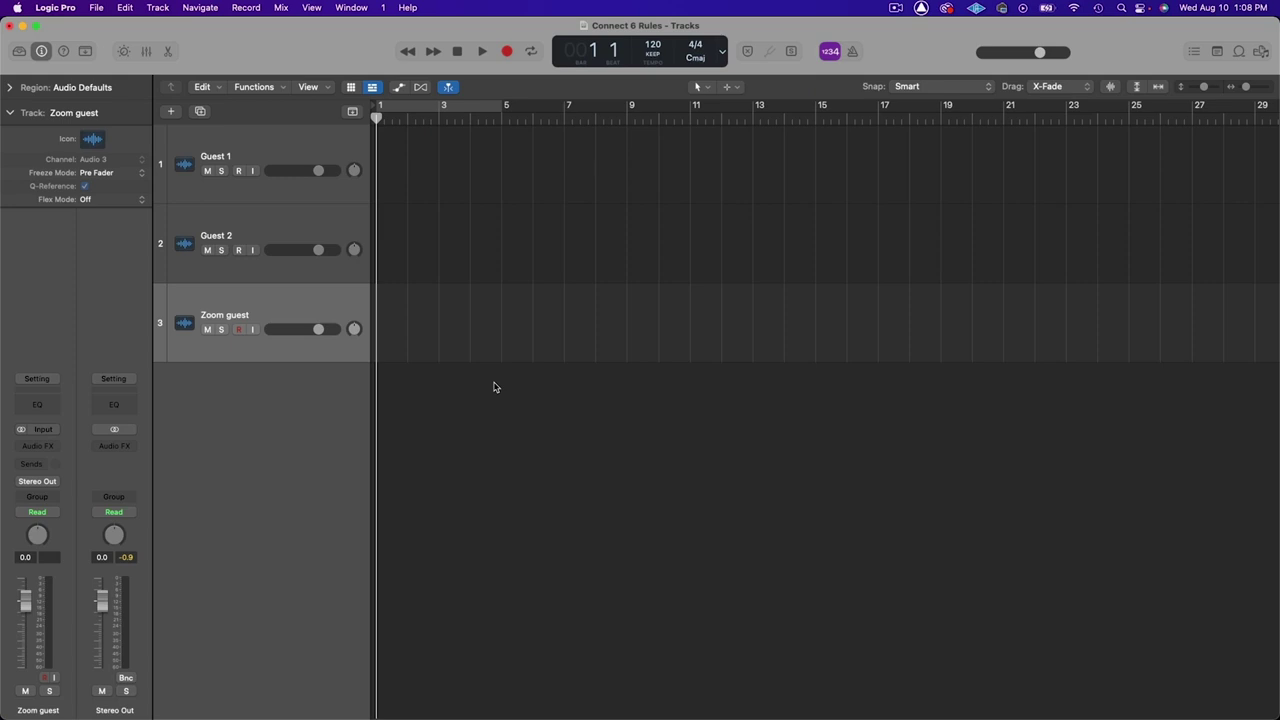
- In Logic Pro's audio preferences, assign Stereo Output to Output 5-6 (Out 5/6), then close Preferences
key("super+comma")
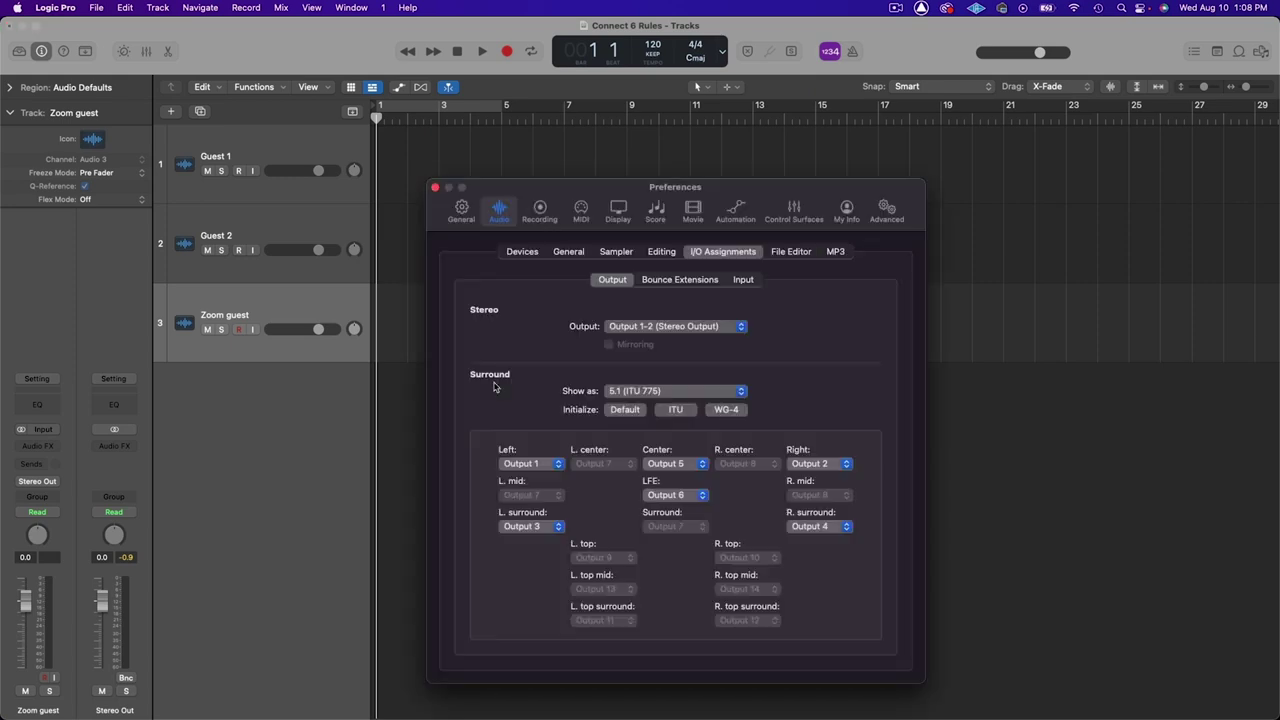
left_click(691, 329)
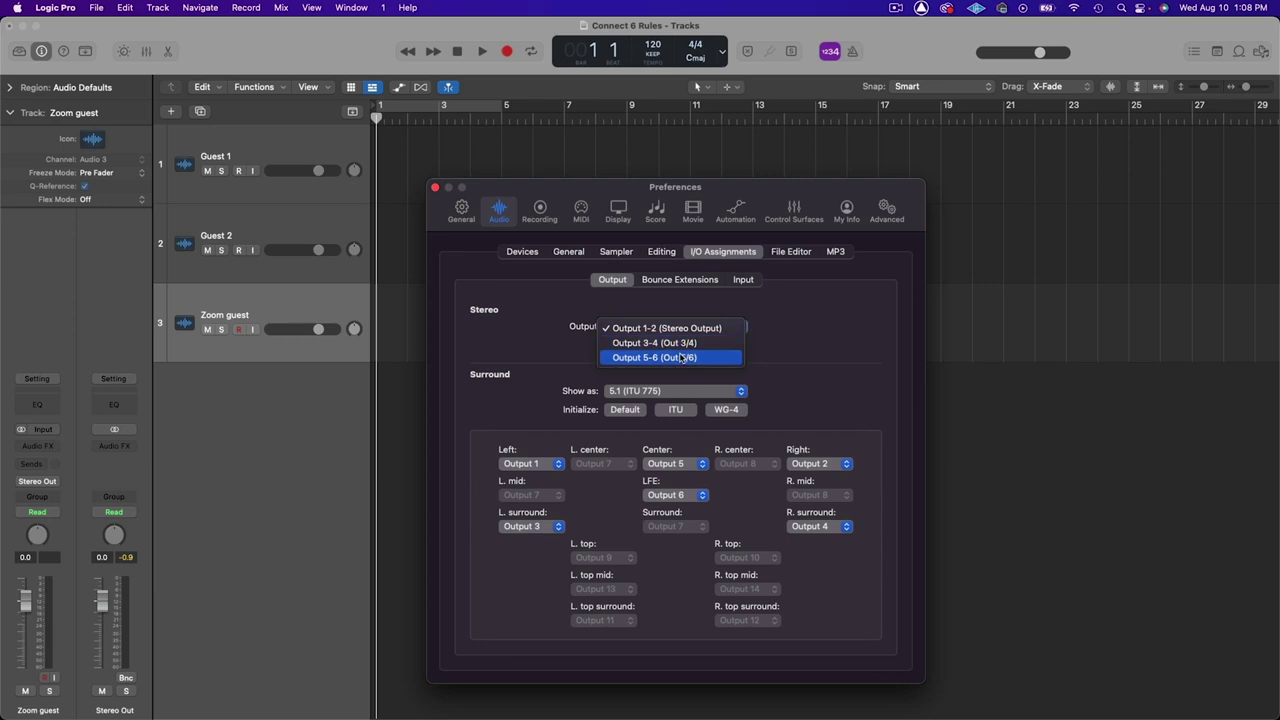
left_click(680, 357)
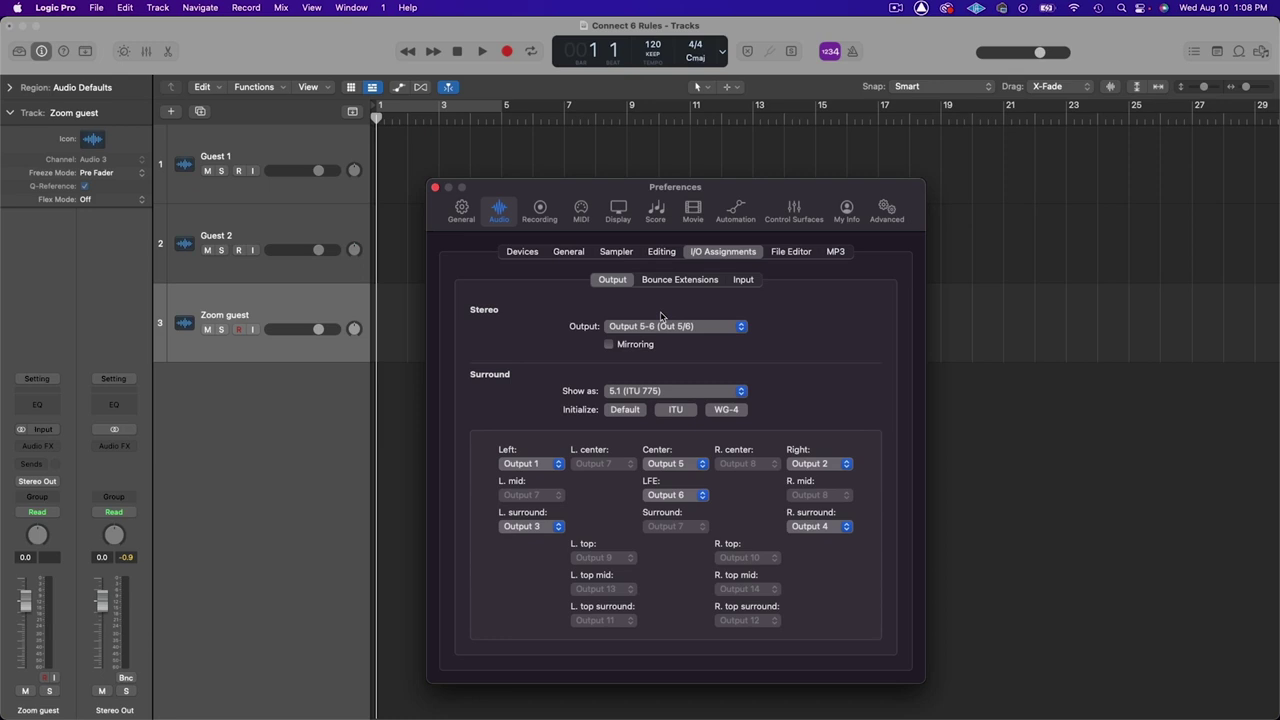
left_click(569, 252)
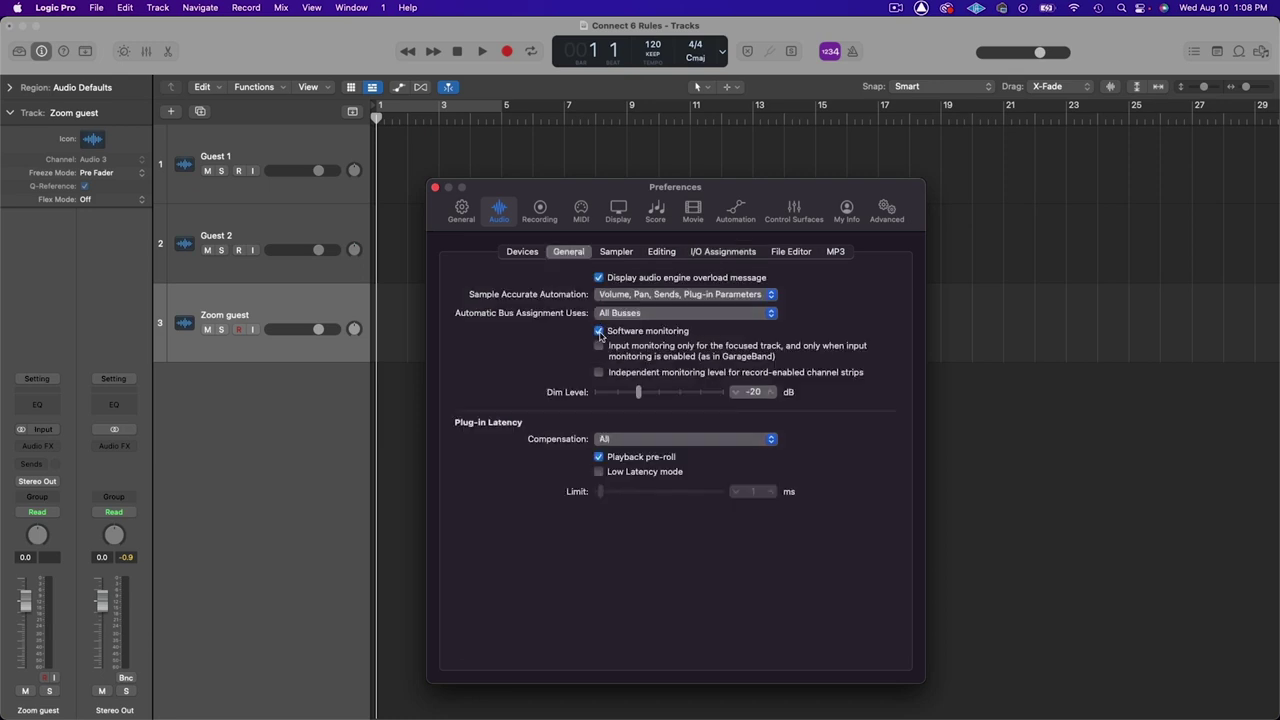
left_click(435, 188)
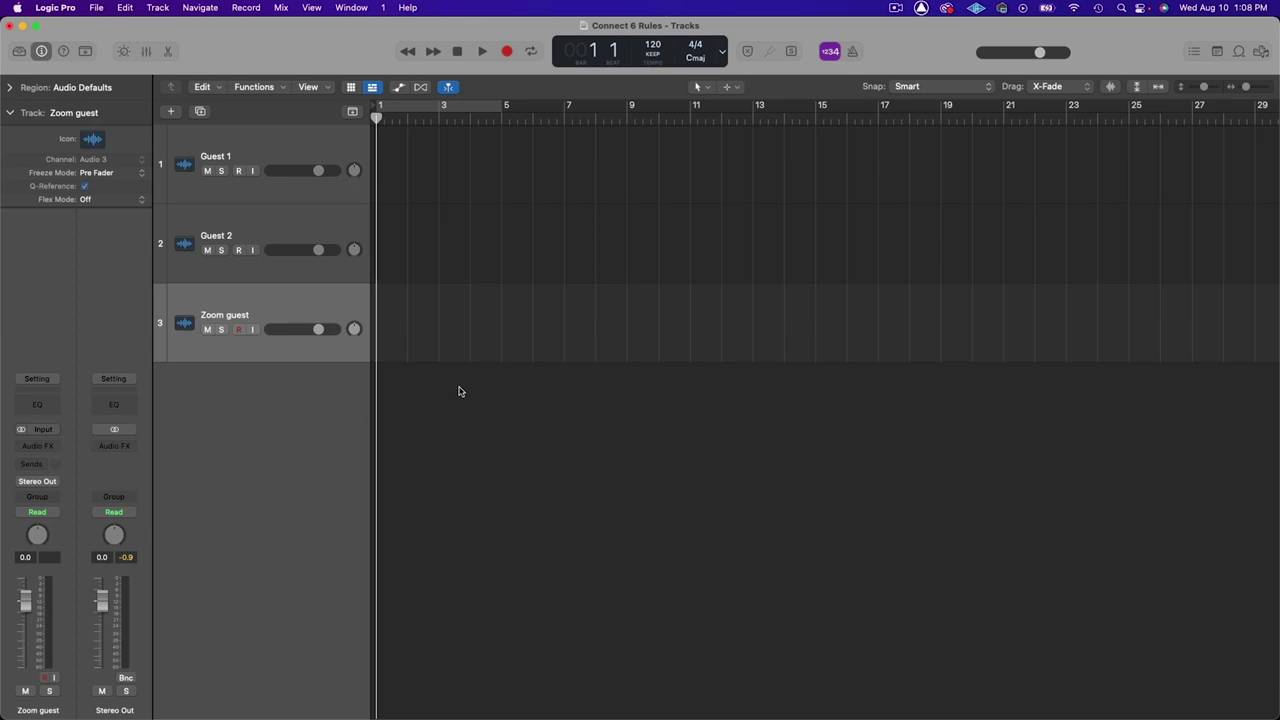
key("ctrl+Up")
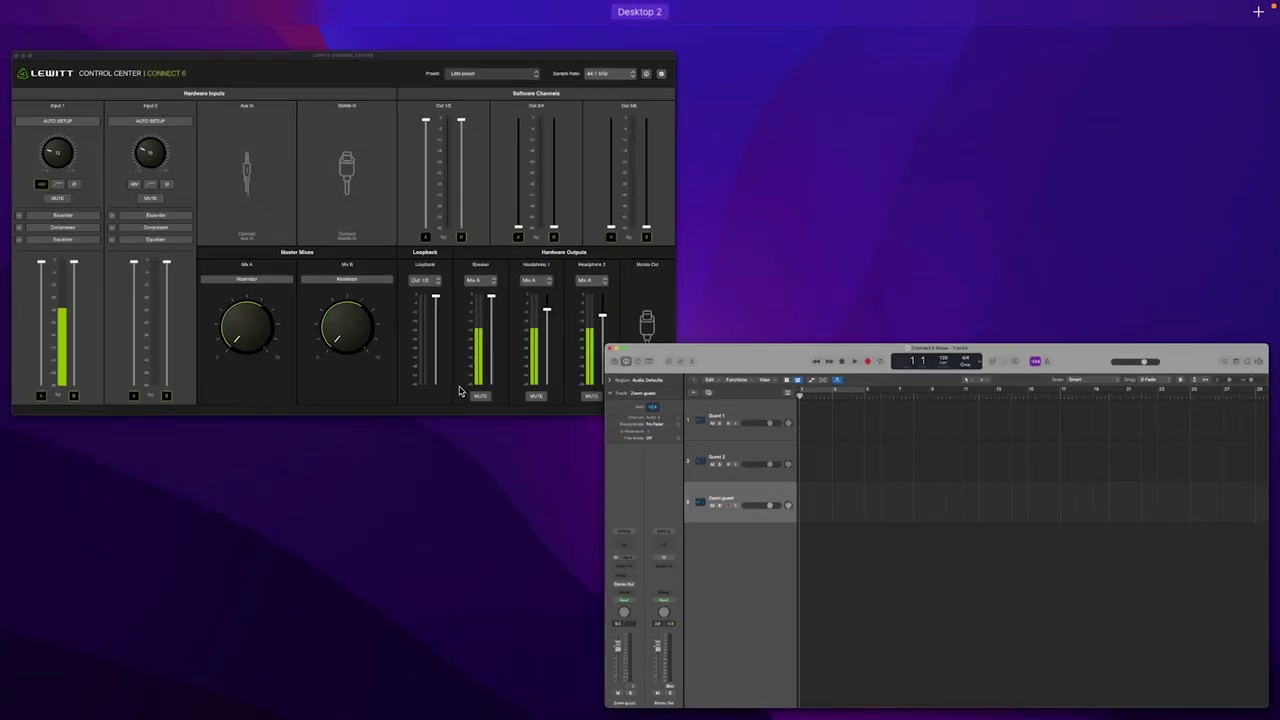
left_click(450, 305)
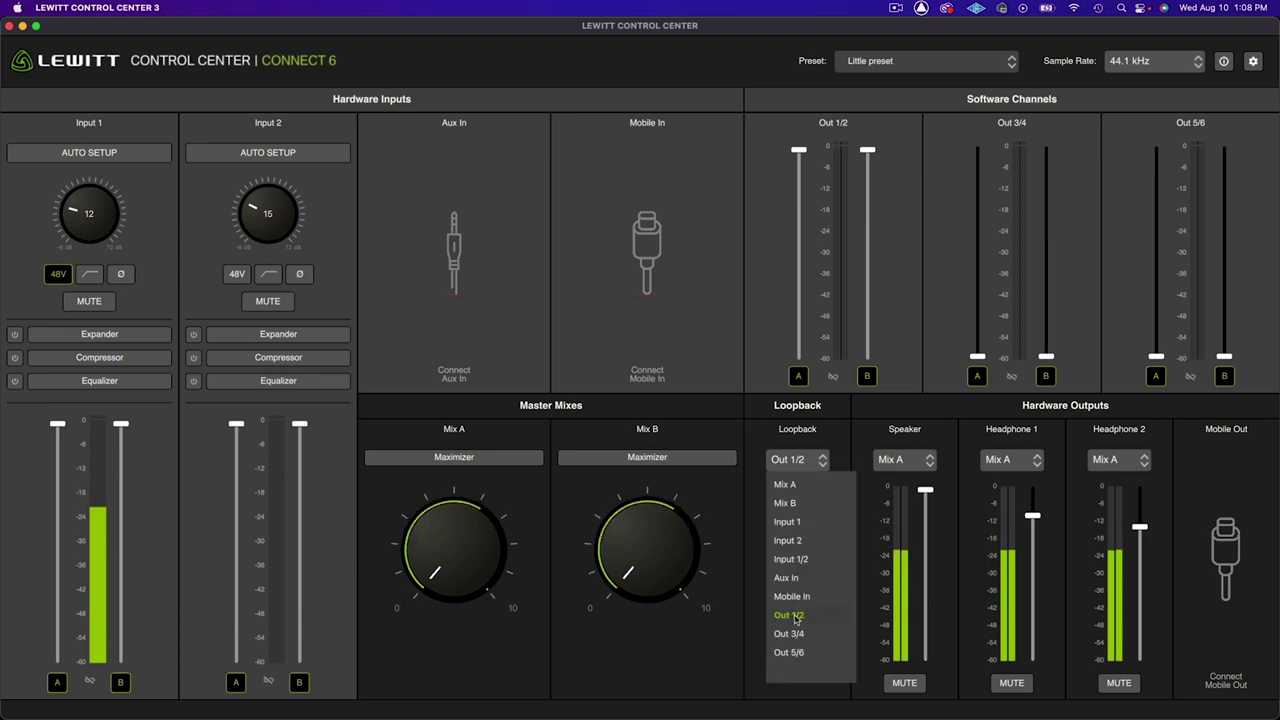
left_click(795, 616)
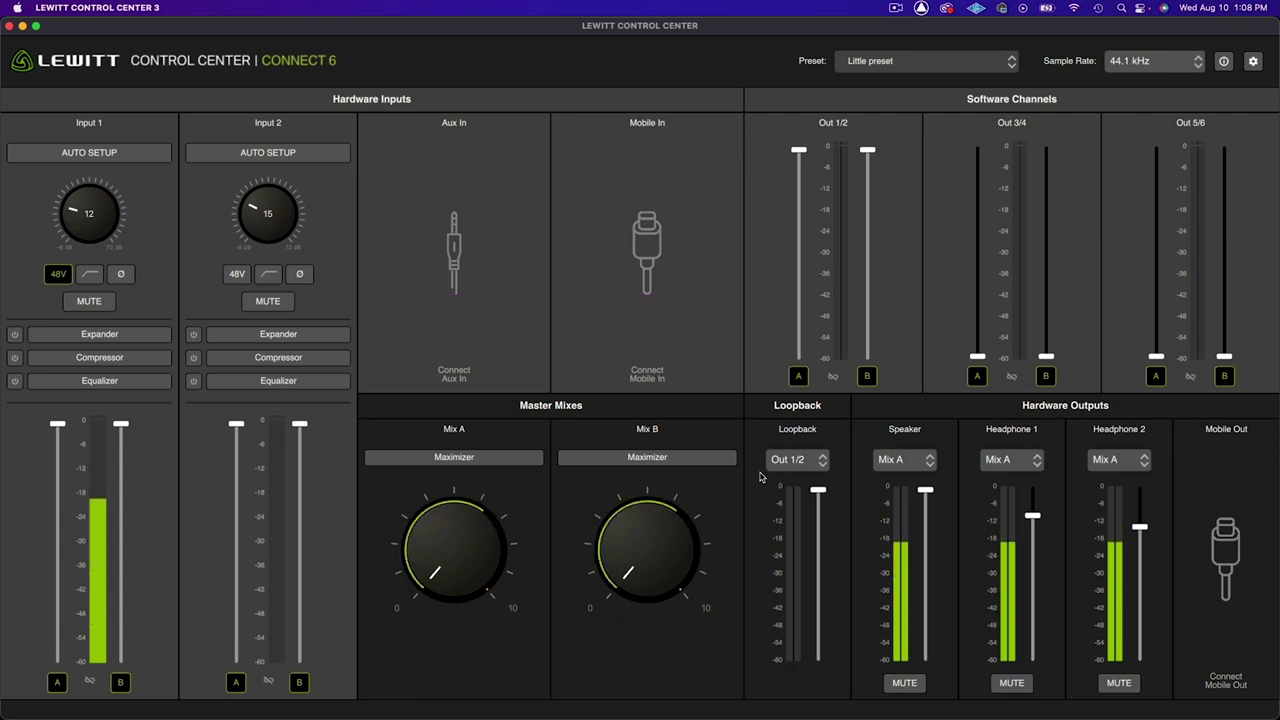
key("ctrl+Up")
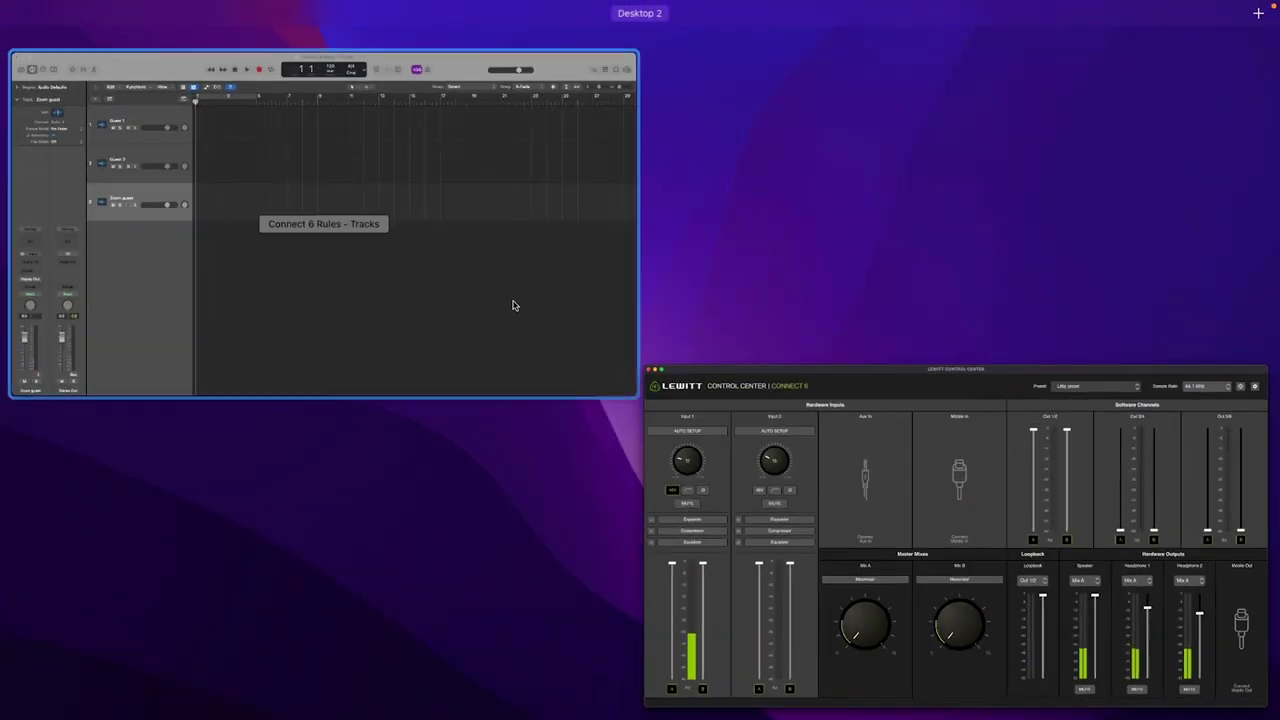
- Set Guest 1's input to Input 1 and Guest 2's input to Input 2
left_click(513, 305)
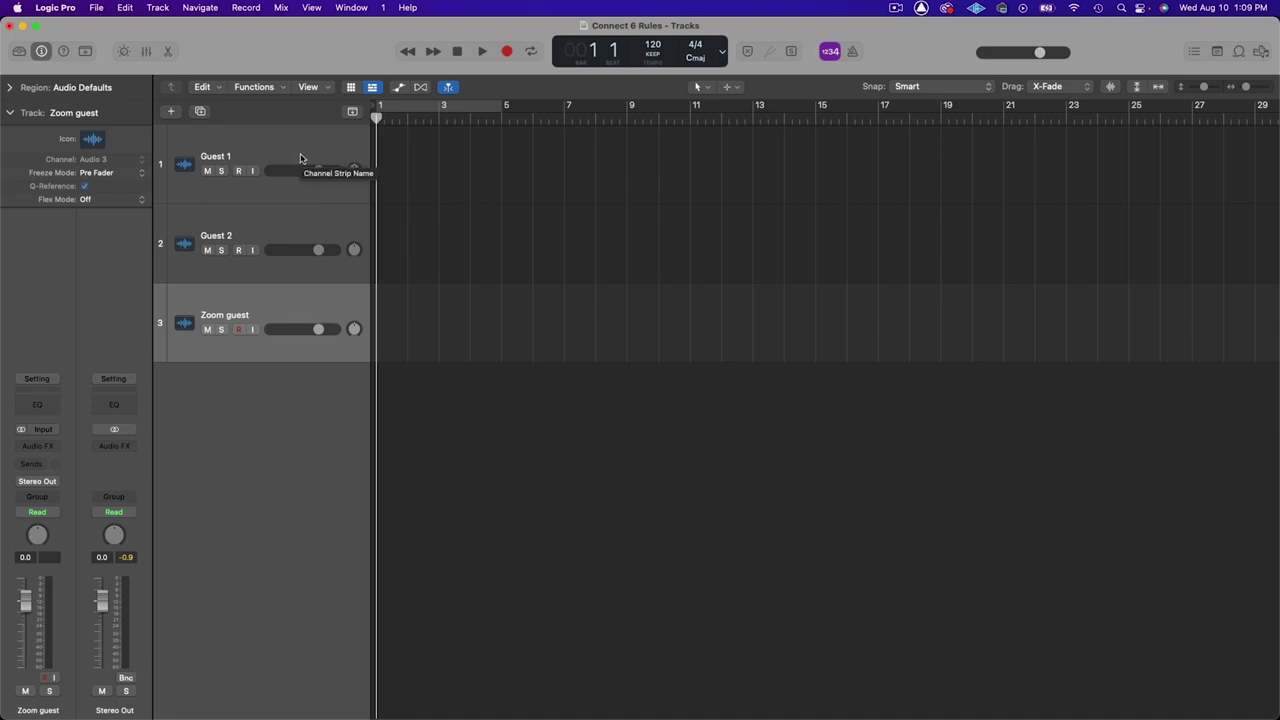
left_click(294, 150)
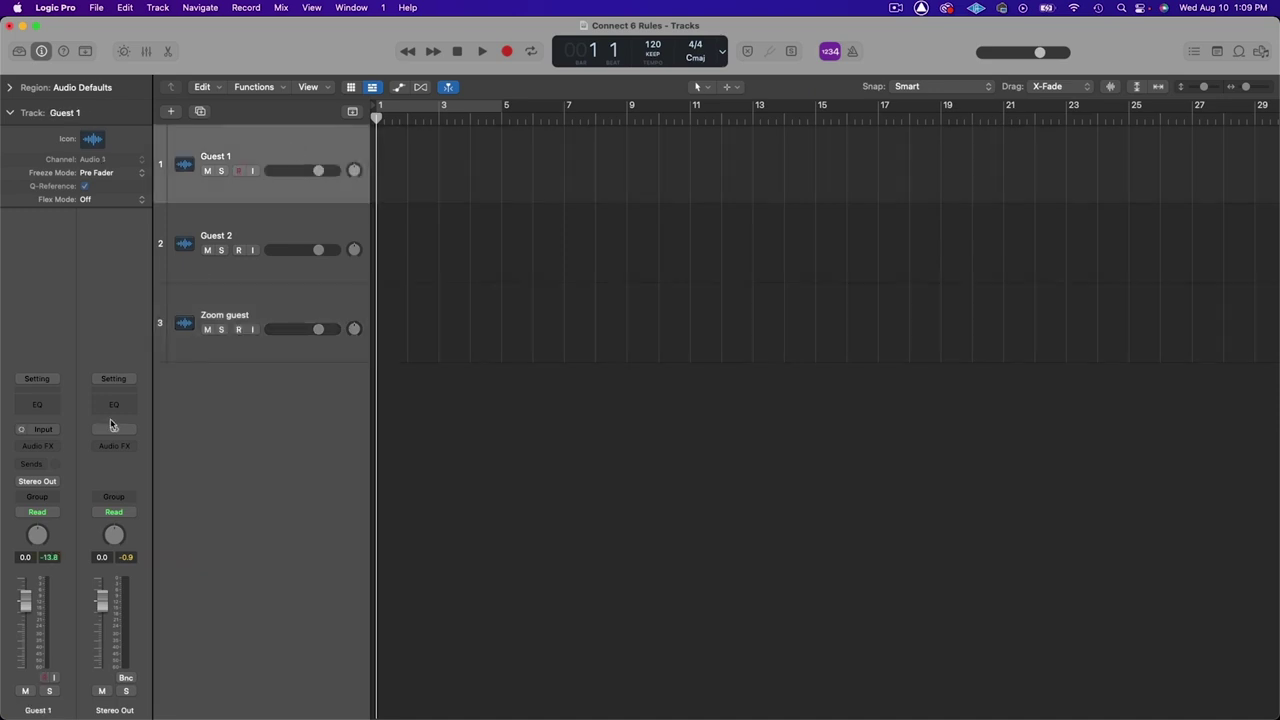
left_click(50, 430)
mouse_move(60, 451)
left_click(120, 444)
left_click(287, 227)
left_click(54, 432)
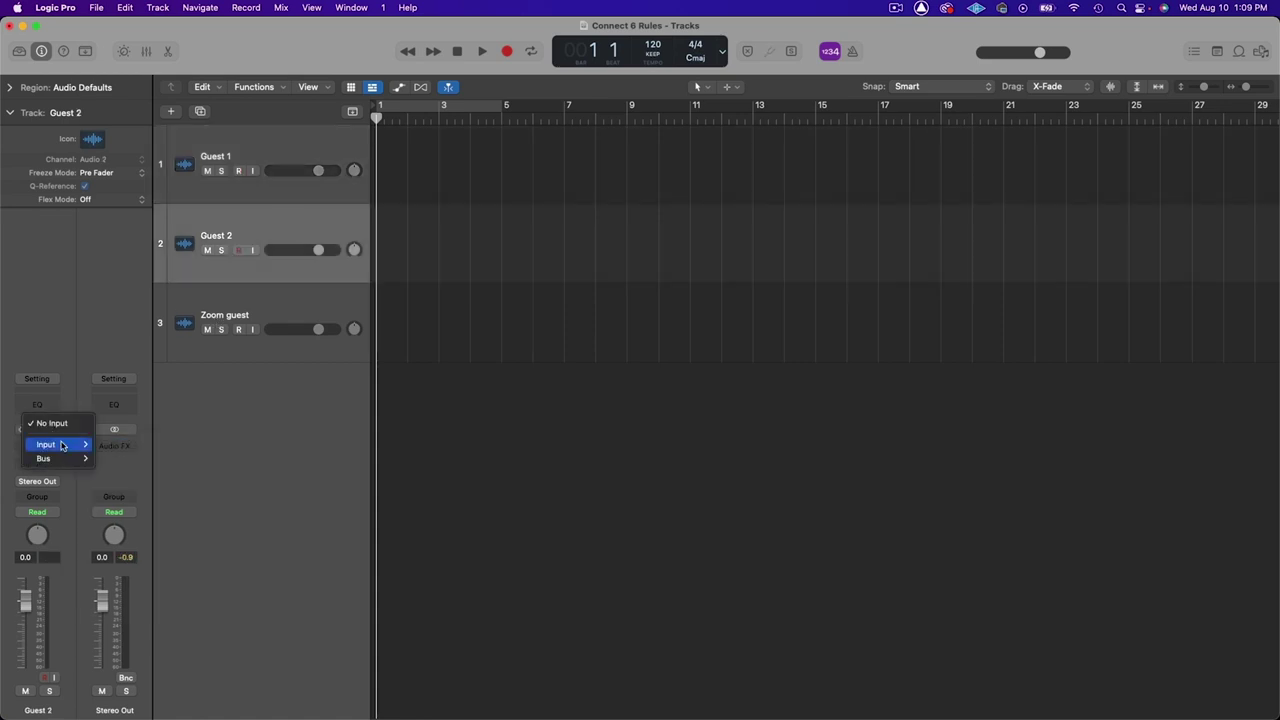
mouse_move(62, 448)
left_click(113, 461)
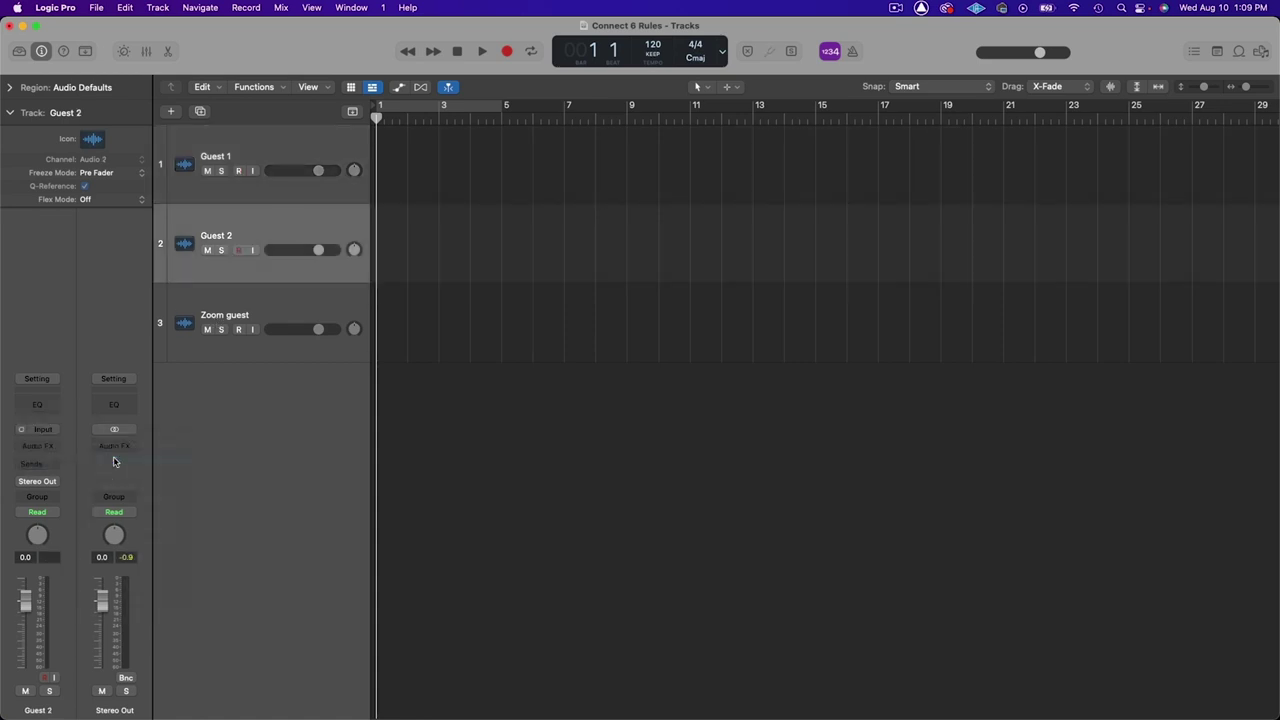
- Set the Zoom guest track's input to Input 7-8 (Loopback)
left_click(254, 313)
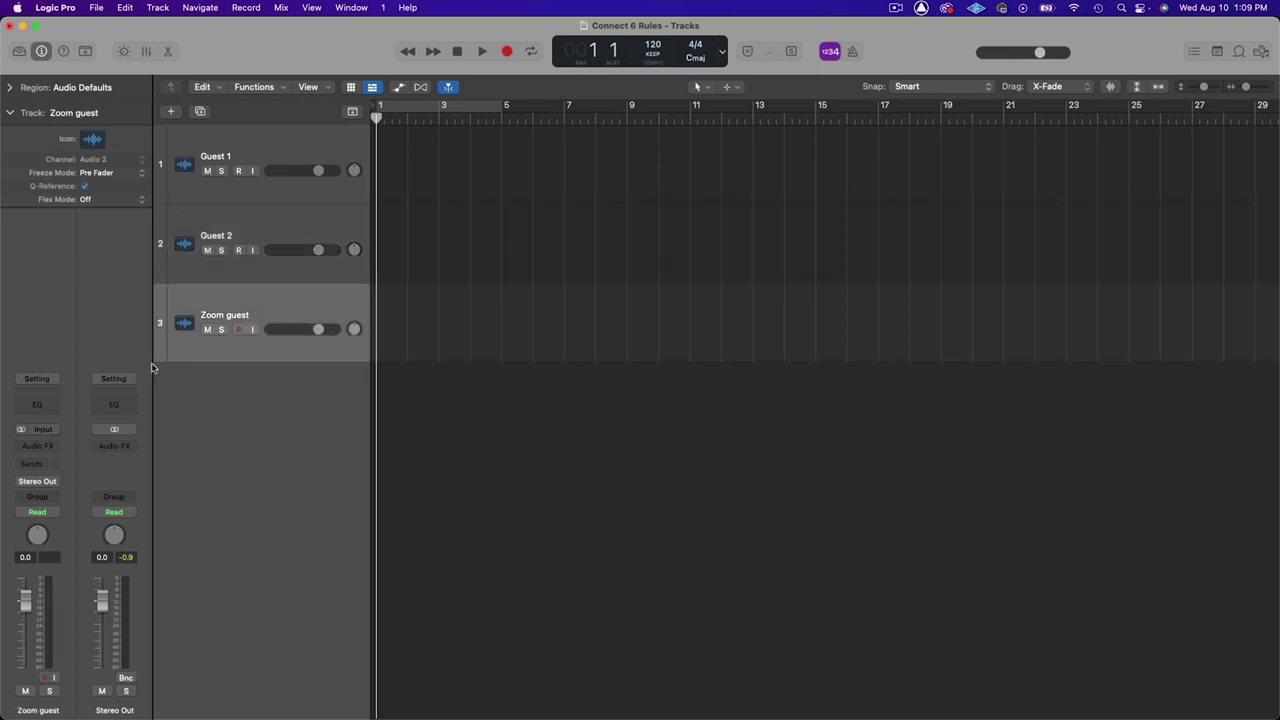
left_click(54, 432)
mouse_move(64, 449)
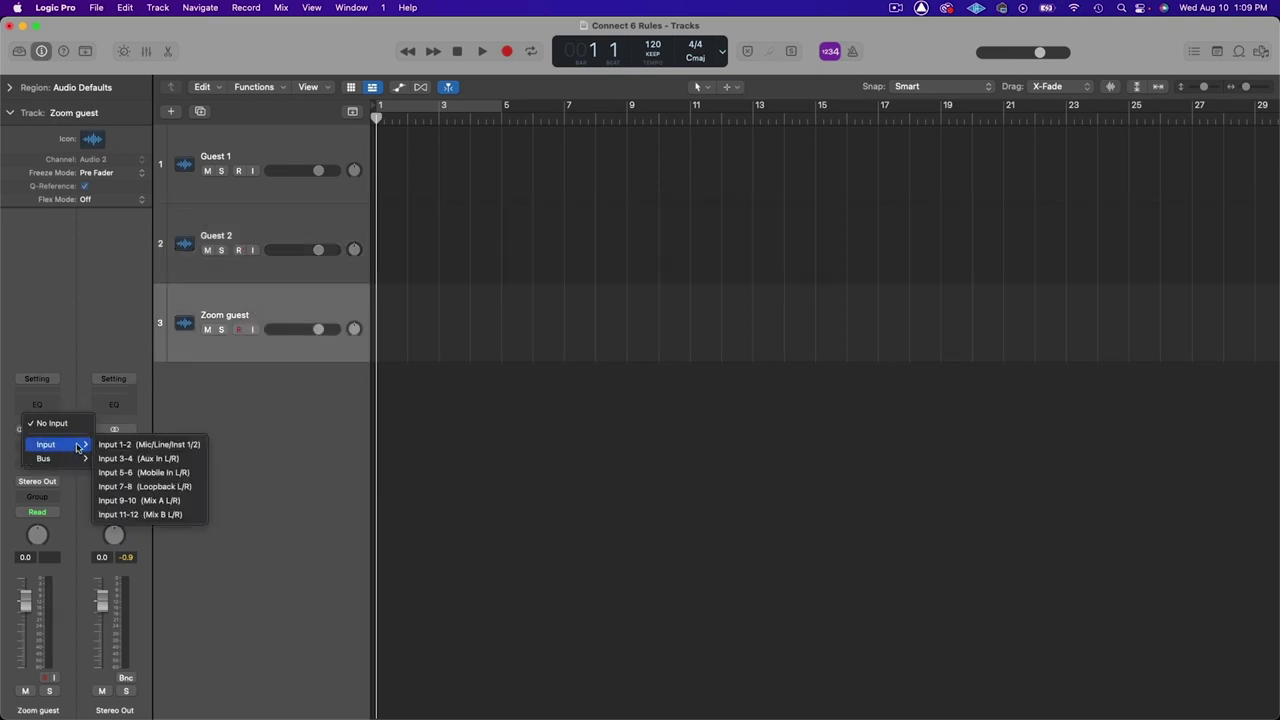
left_click(156, 487)
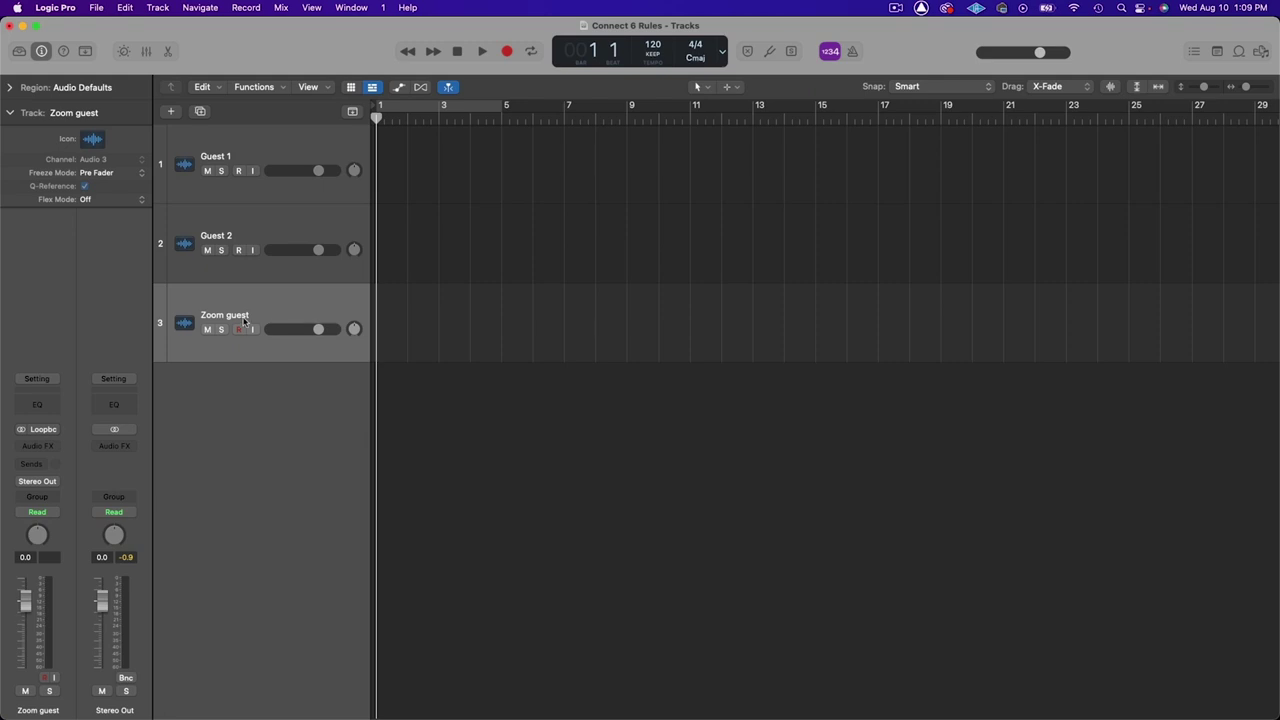
- Record-arm Zoom guest, Guest 2 and Guest 1, and start recording
left_click(240, 330)
left_click(240, 250)
left_click(240, 171)
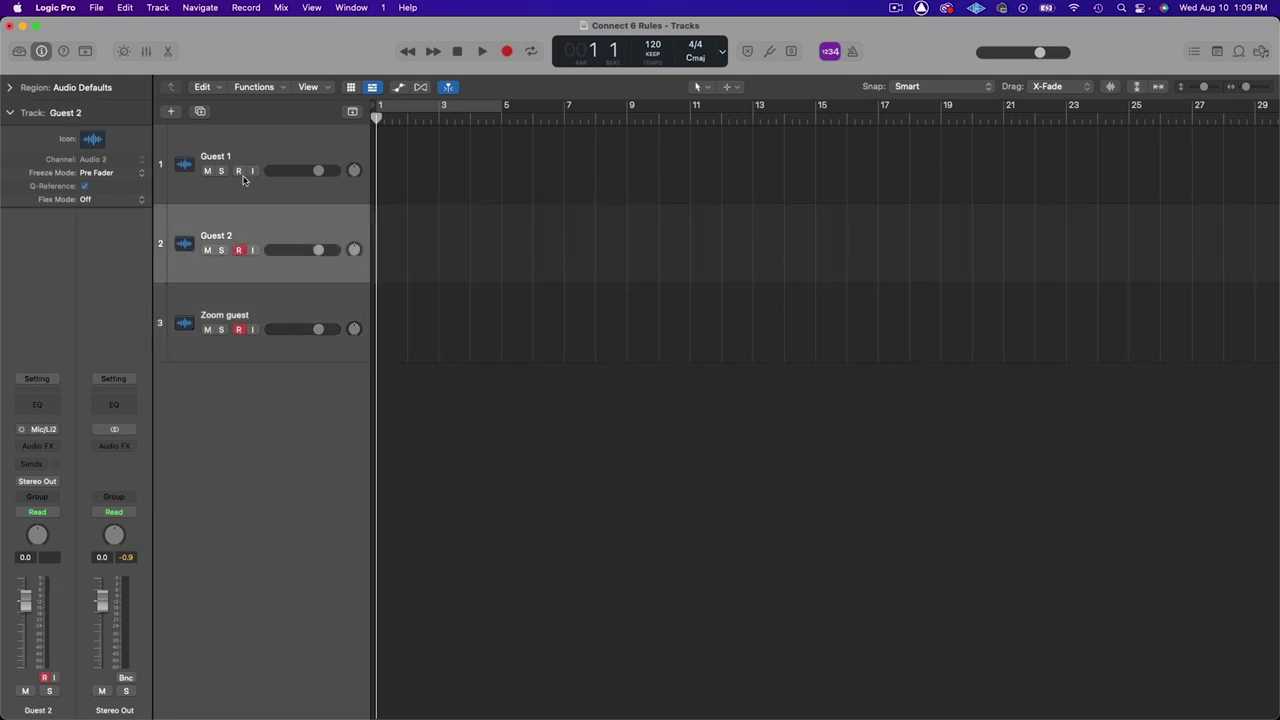
left_click(506, 56)
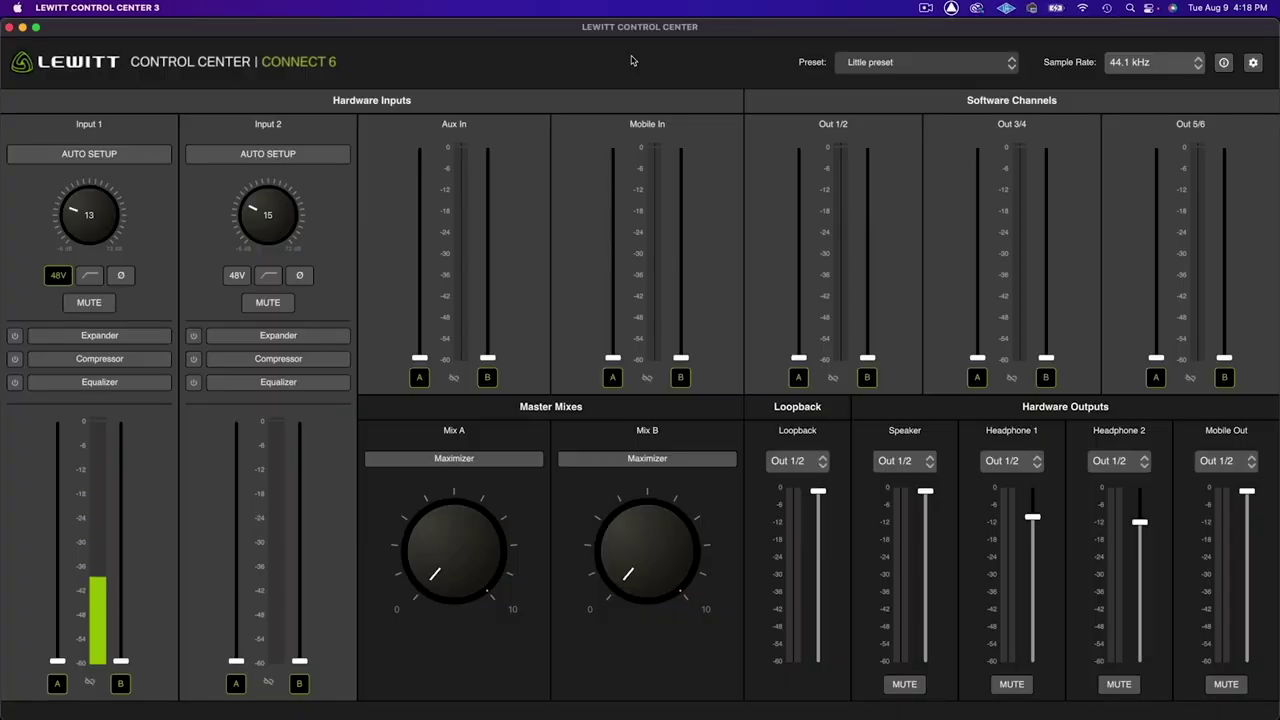
- Set Out 1/2, Input 1 and Aux In to 0 dB in Mix A, and route Mix A to Mobile Out
left_click_drag(801, 358, 801, 147)
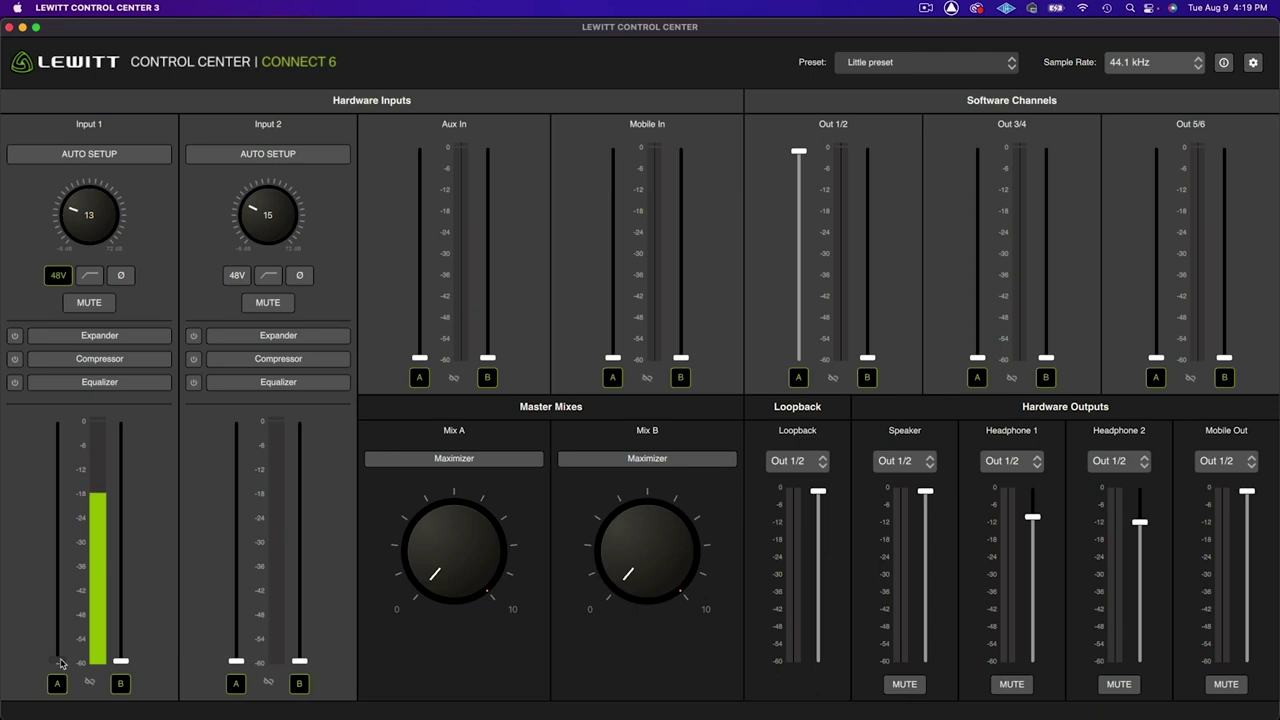
left_click_drag(60, 663, 58, 426)
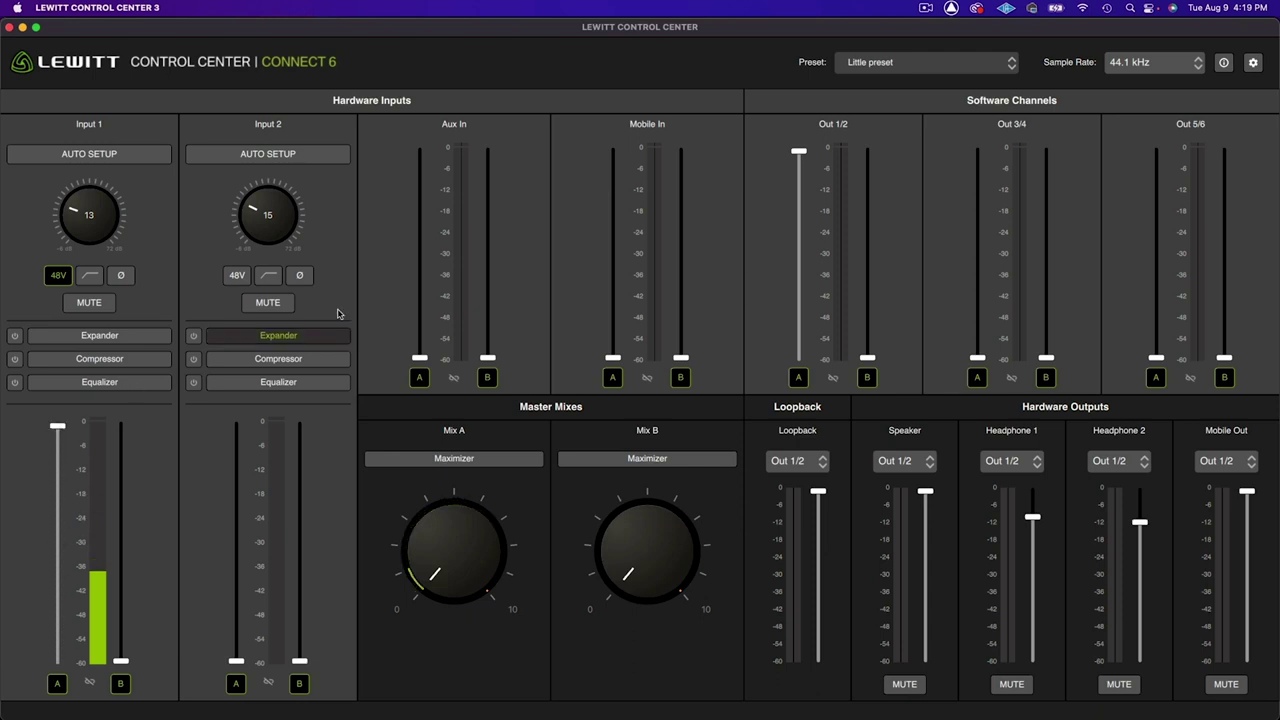
left_click_drag(421, 360, 431, 150)
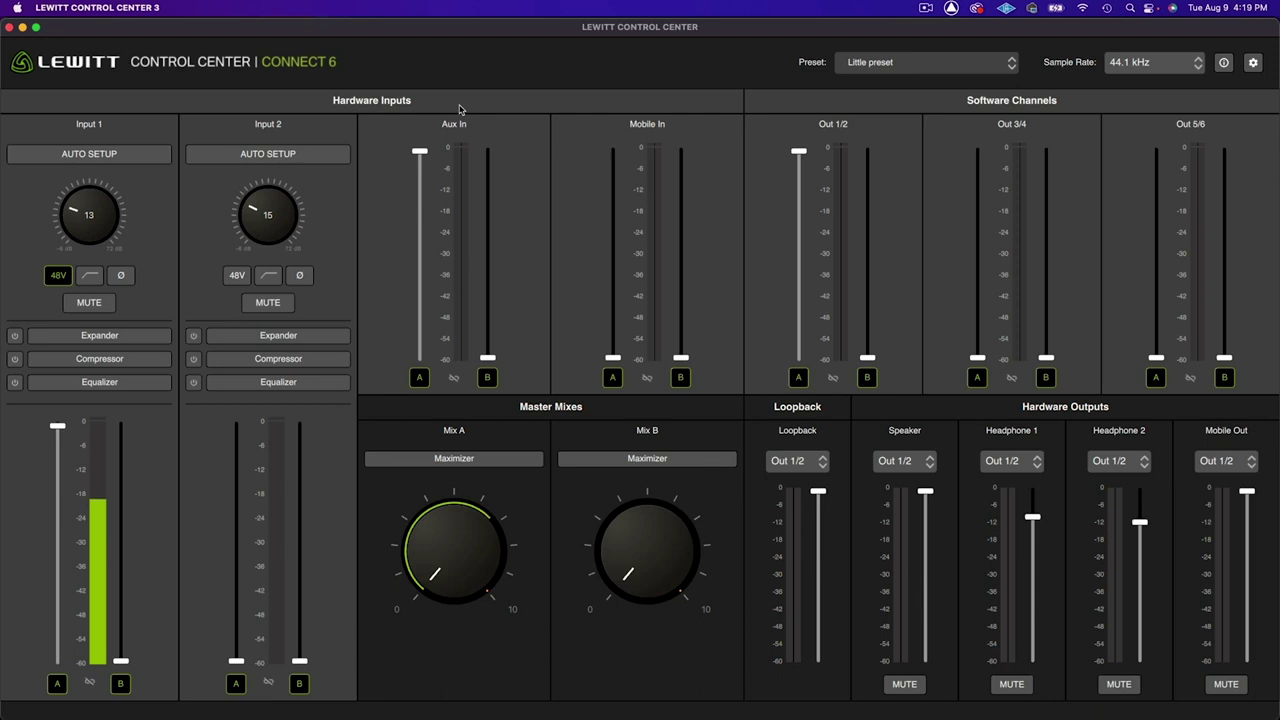
left_click(1231, 463)
left_click(1213, 485)
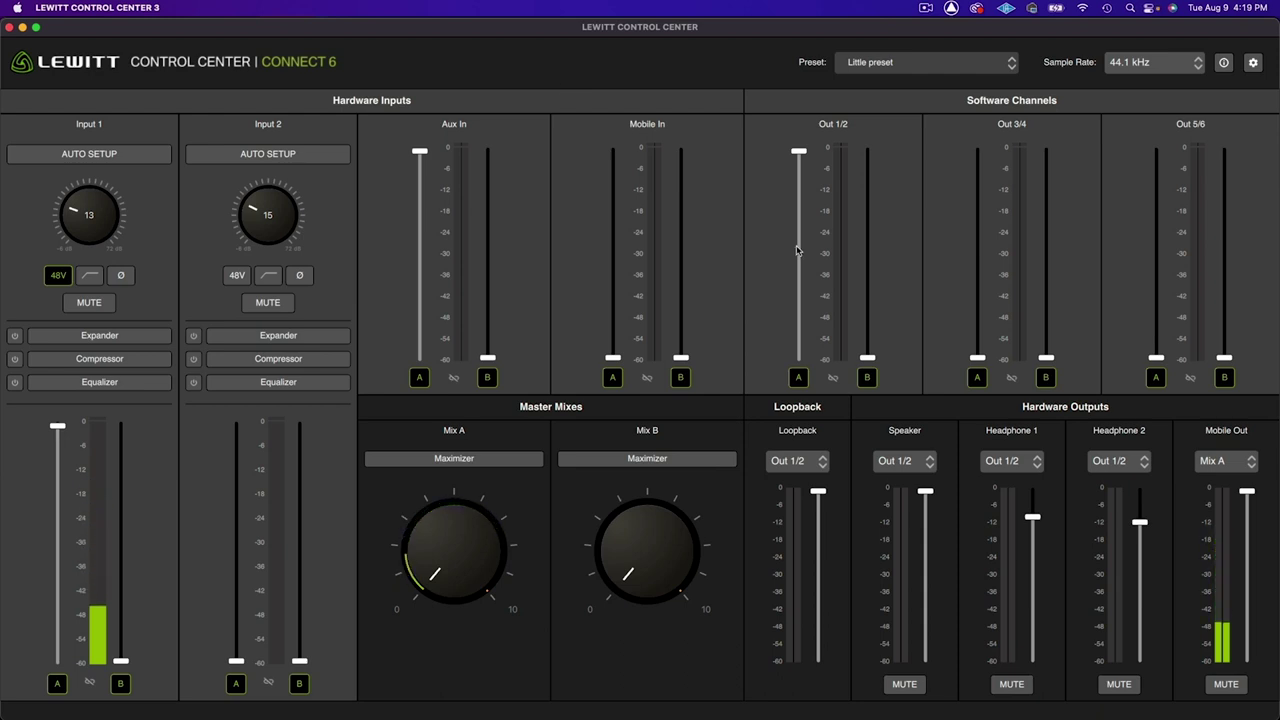
- Set Out 1/2 and Aux In to 0 dB in Mix B, and assign Mix B to Headphone 2
left_click_drag(867, 358, 867, 150)
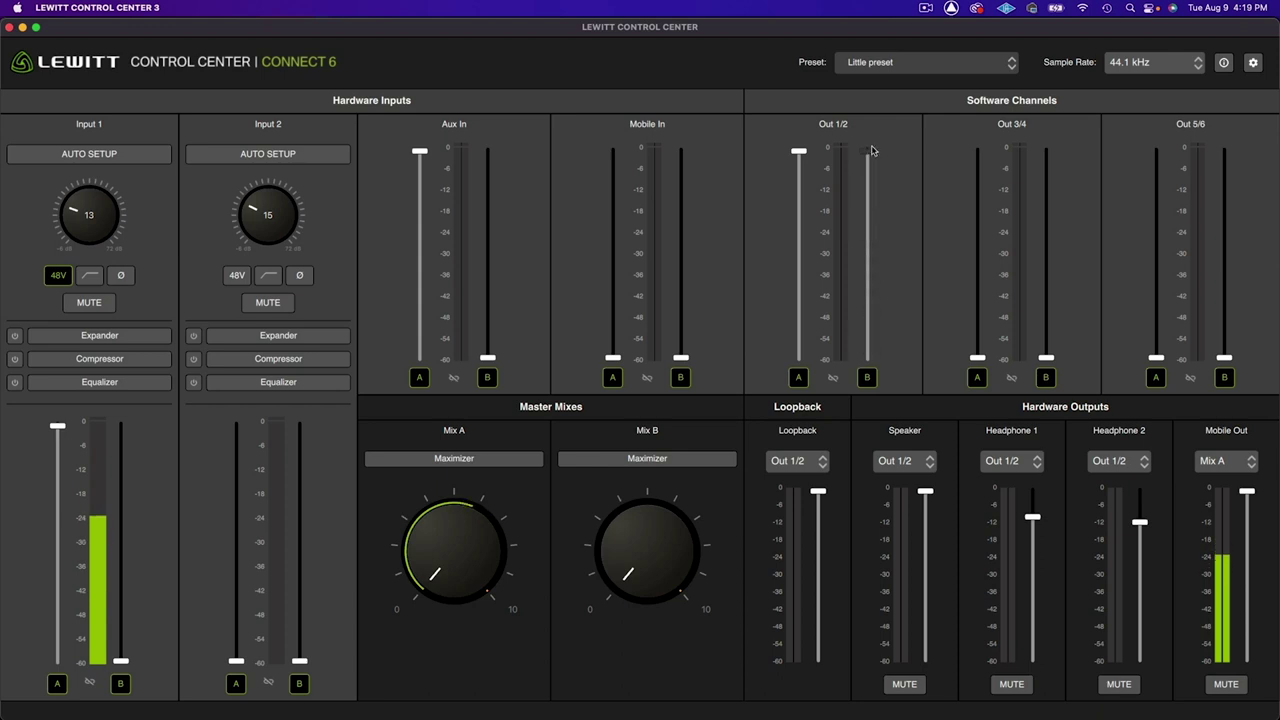
left_click_drag(488, 358, 489, 150)
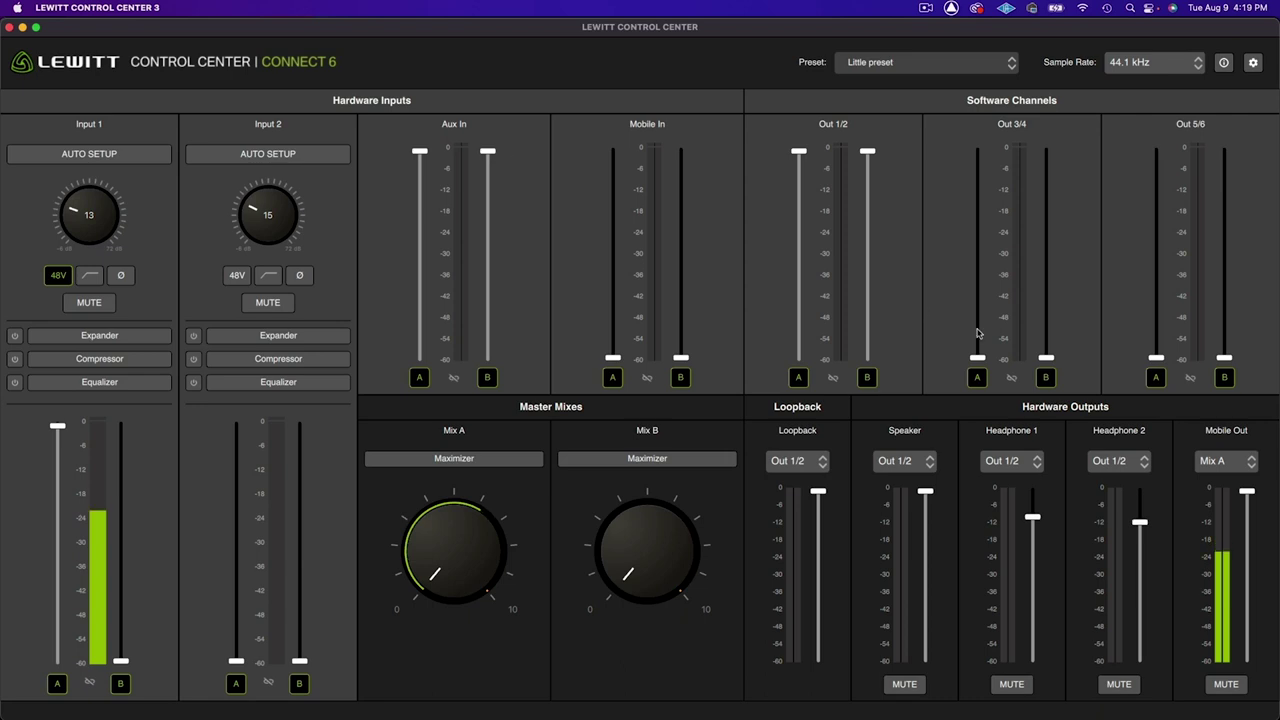
left_click(1120, 461)
left_click(1108, 504)
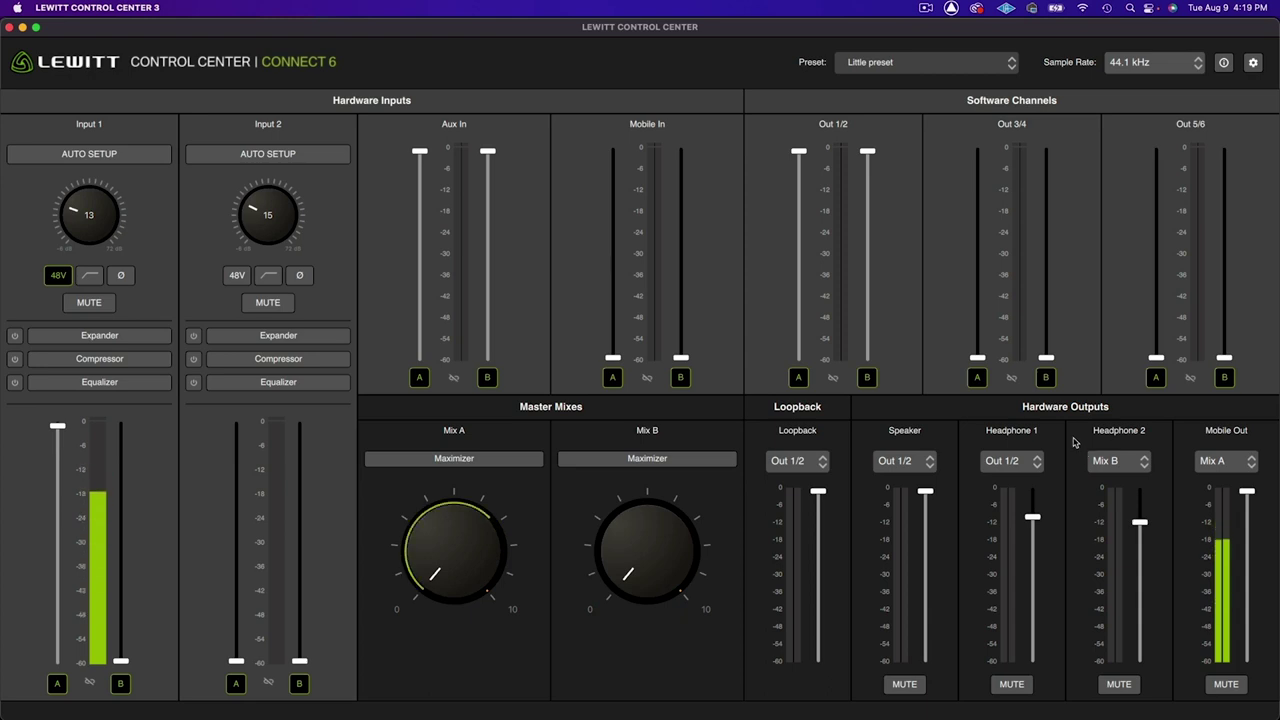